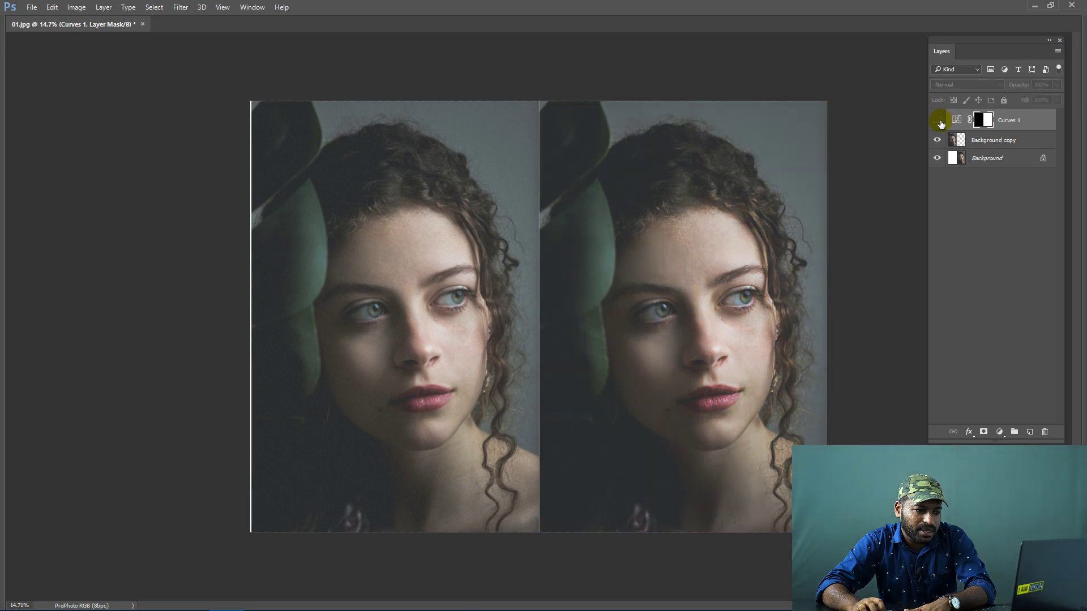
Toggle the visibility of the Curves 1 layer to compare the portrait with and without the adjustment
click(938, 121)
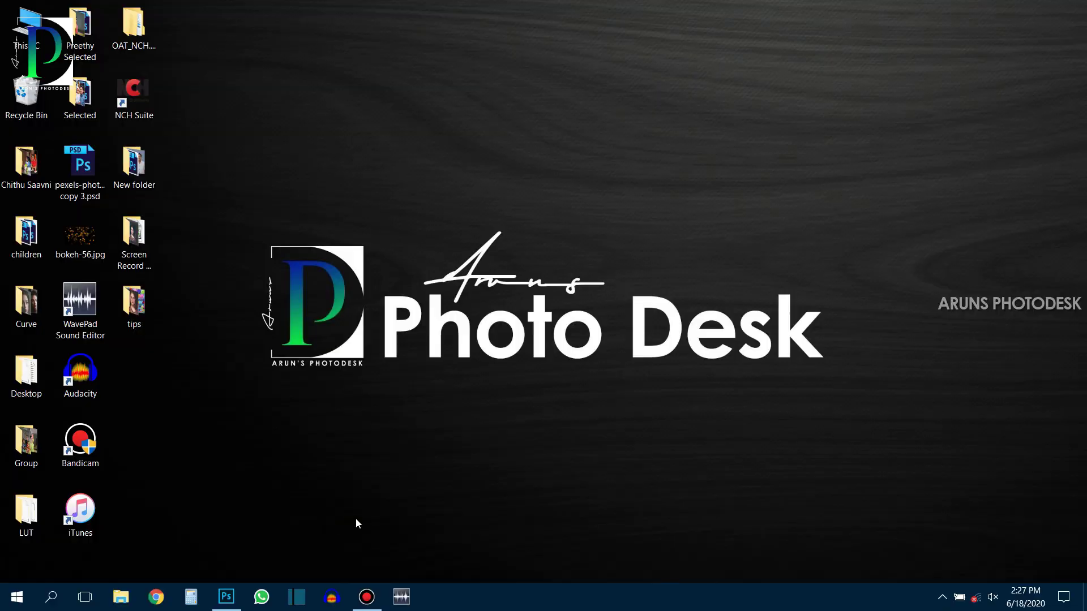
Switch to Photoshop and open the portrait photo of the curly-haired woman
click(226, 602)
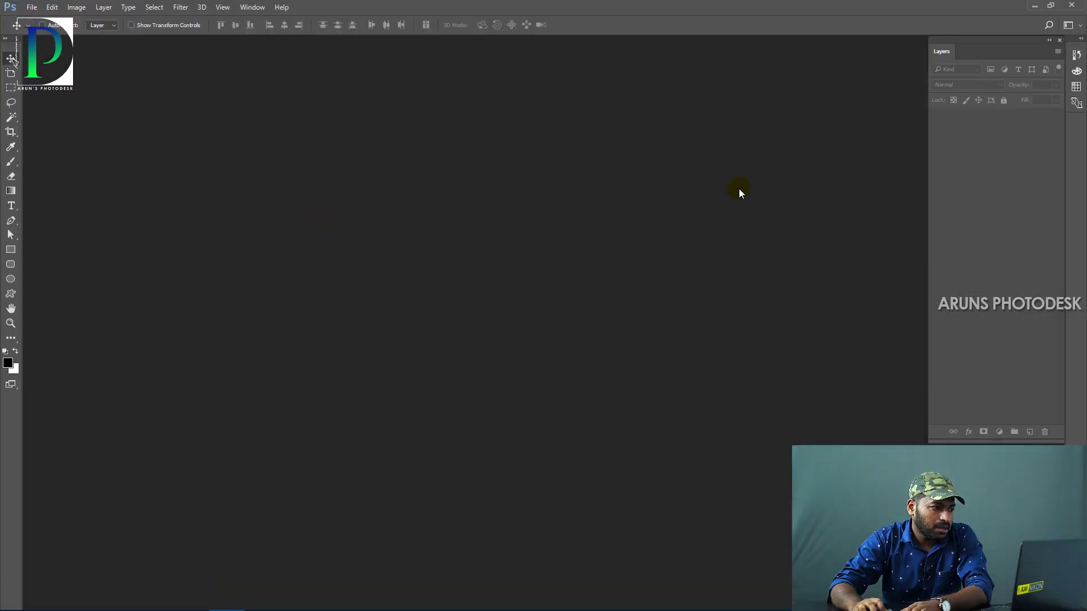
click(32, 7)
click(56, 32)
double_click(239, 167)
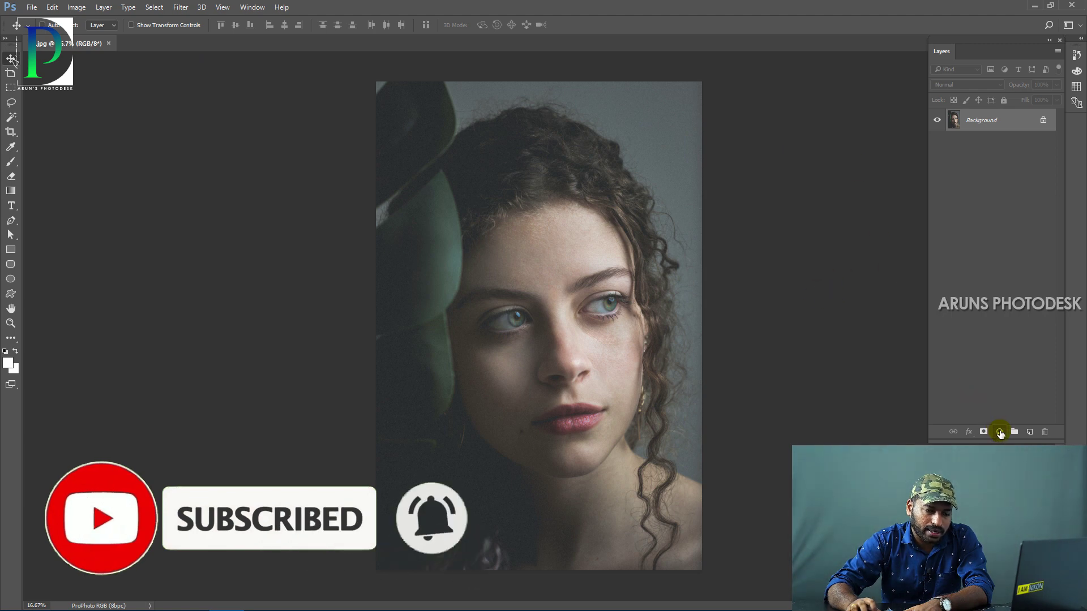
Add a Curves adjustment layer above the Background and activate its on-image adjustment tool on the RGB channel
click(1000, 432)
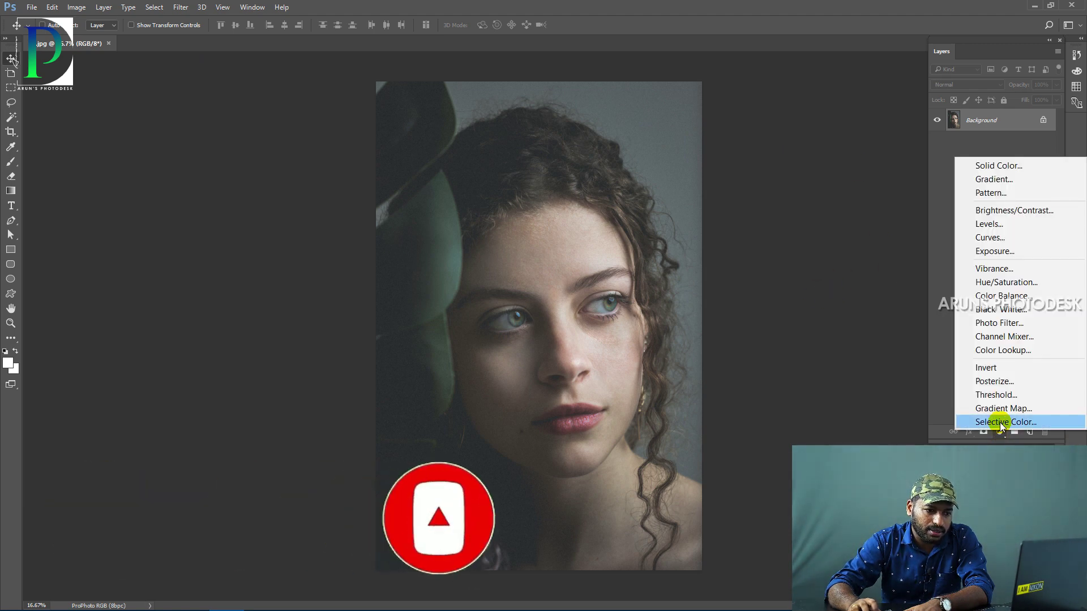
click(1000, 240)
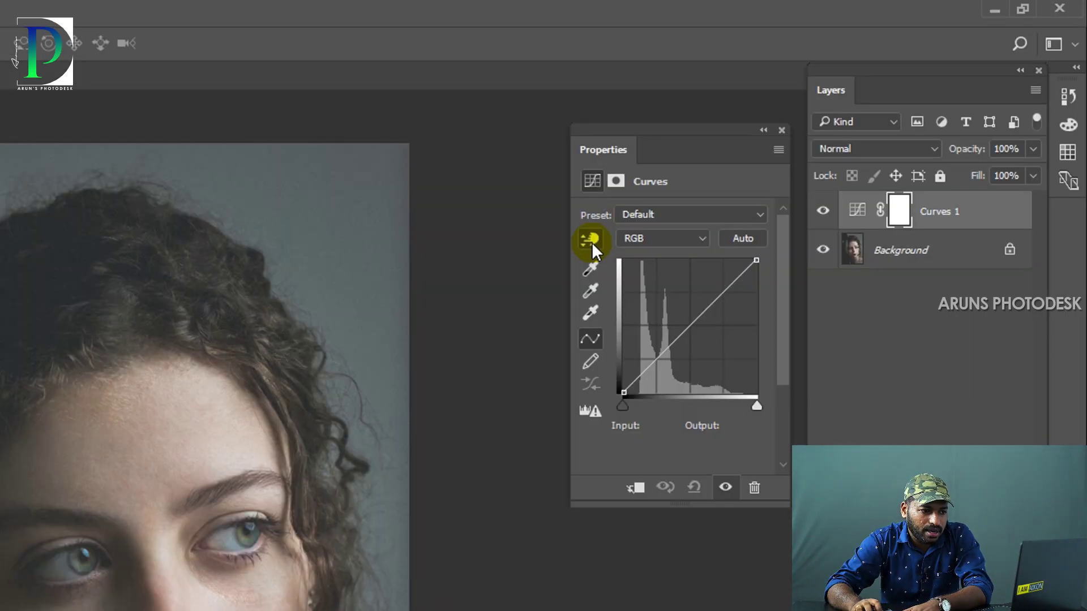
click(591, 240)
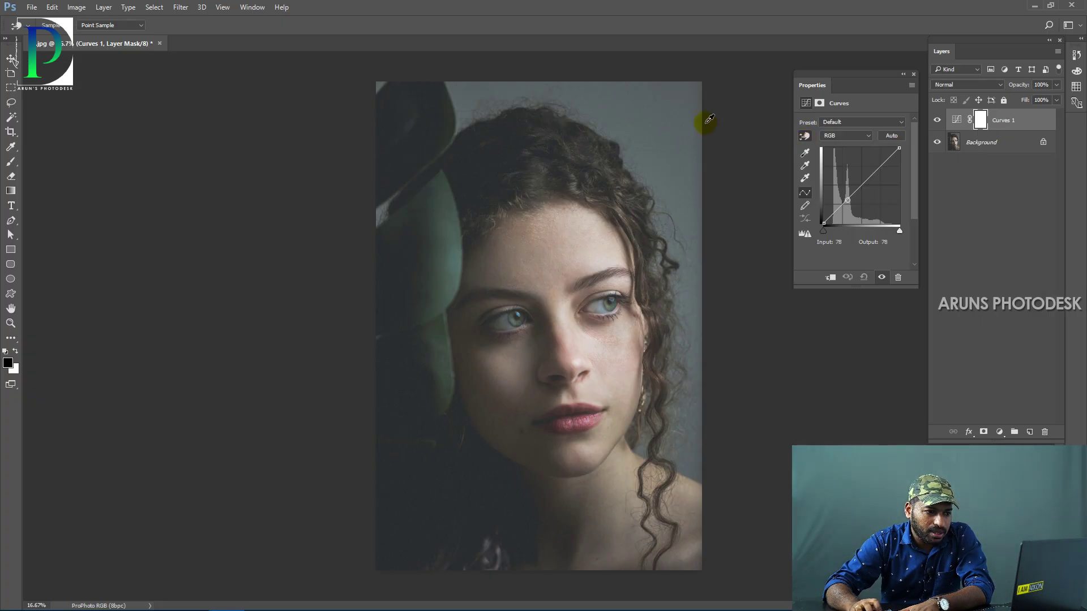
click(806, 137)
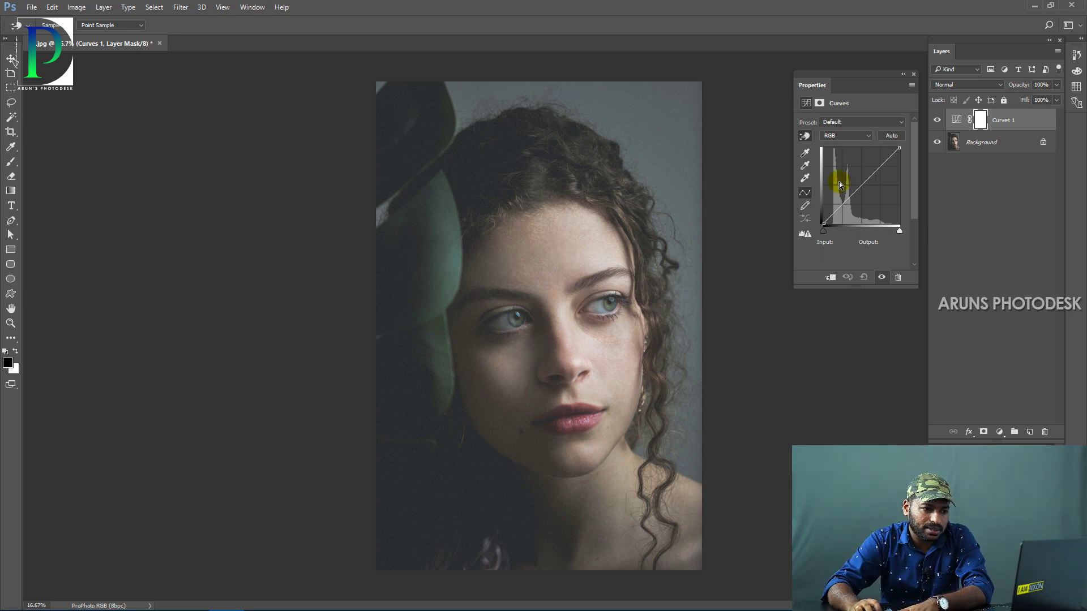
click(860, 137)
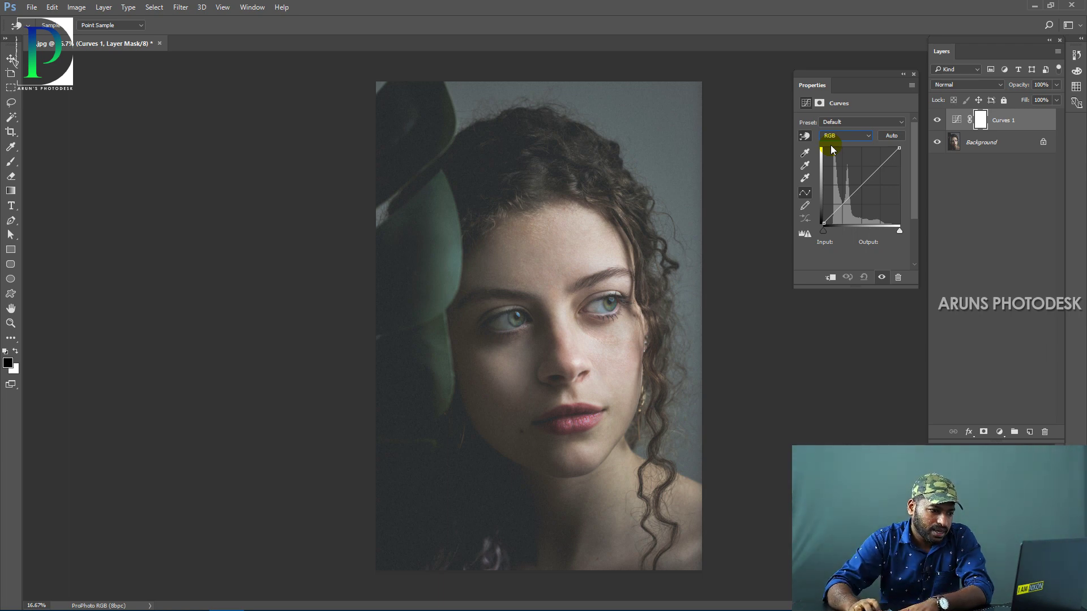
drag(673, 321, 683, 293)
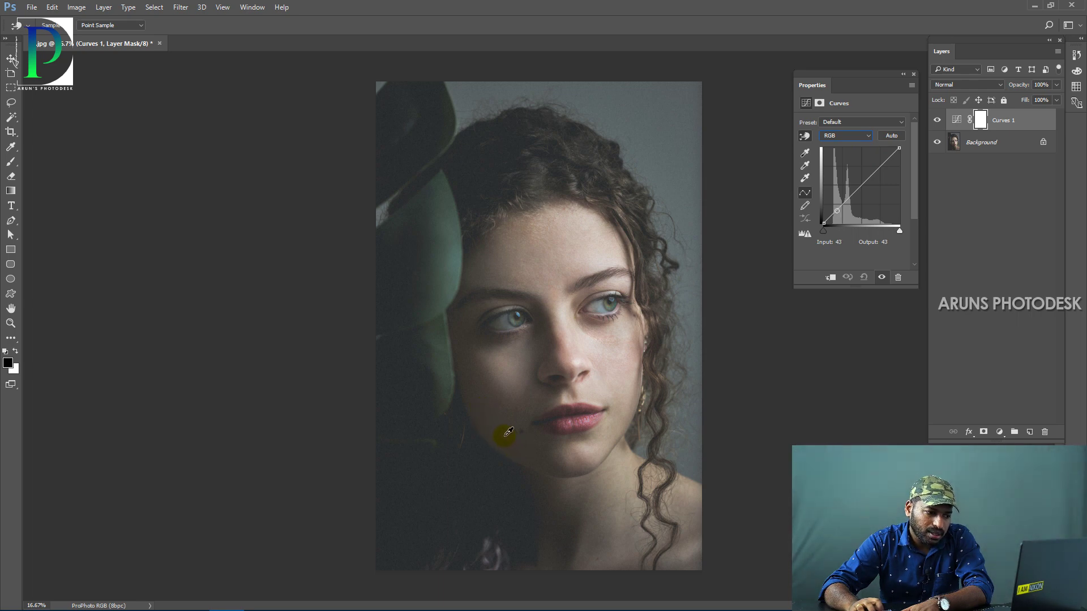
Darken the shadows by sampling the jaw beside the mouth and lowering RGB input 42 to output 30
click(508, 433)
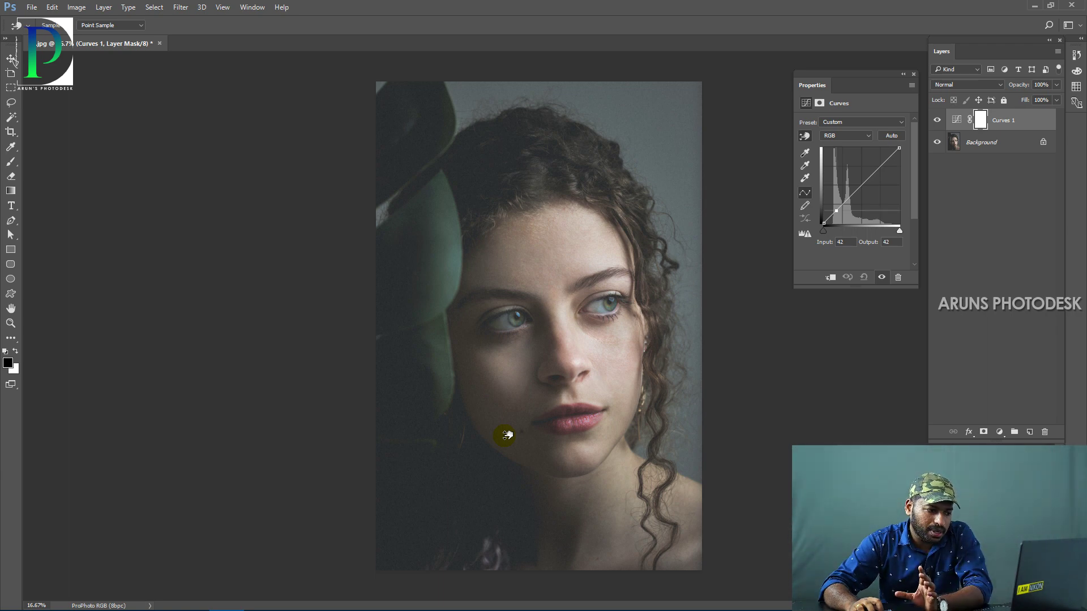
drag(506, 434, 508, 440)
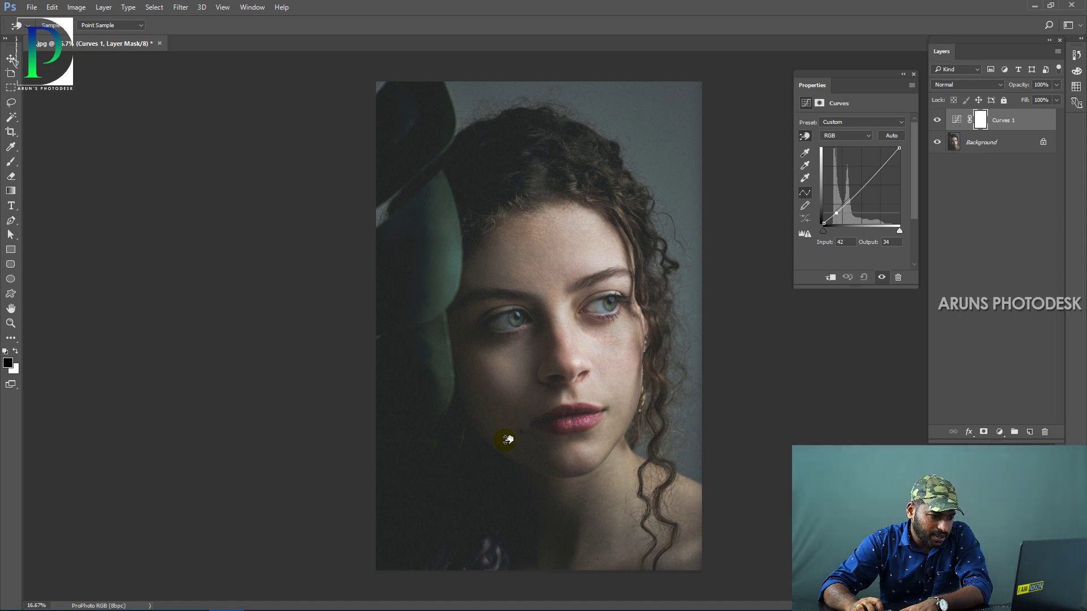
drag(507, 439, 507, 442)
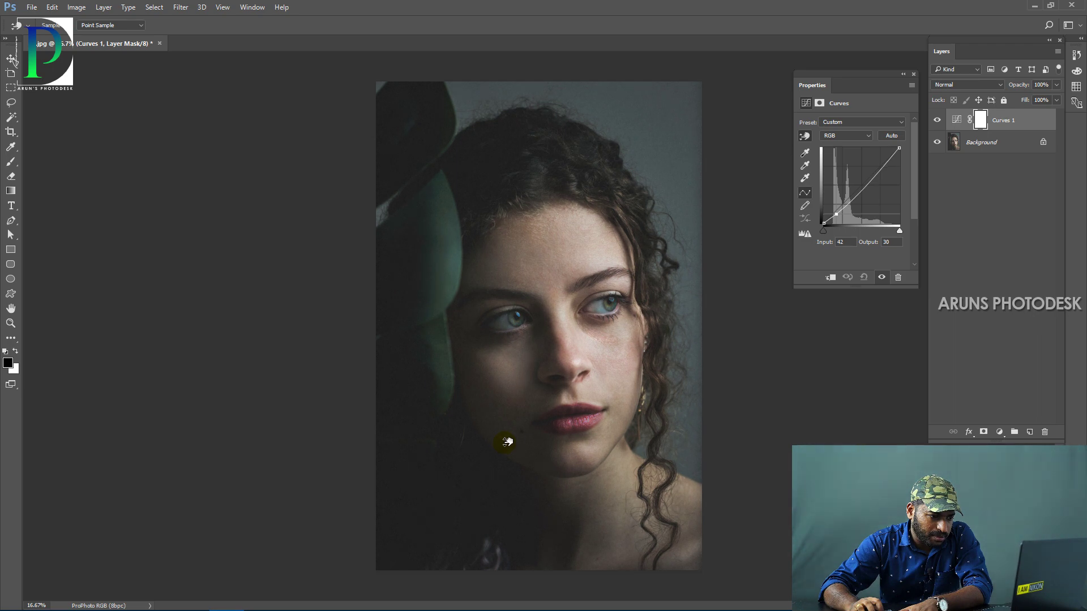
Brighten the highlights by sampling the forehead and raising RGB input 155 to output 166
click(578, 216)
click(538, 247)
click(564, 240)
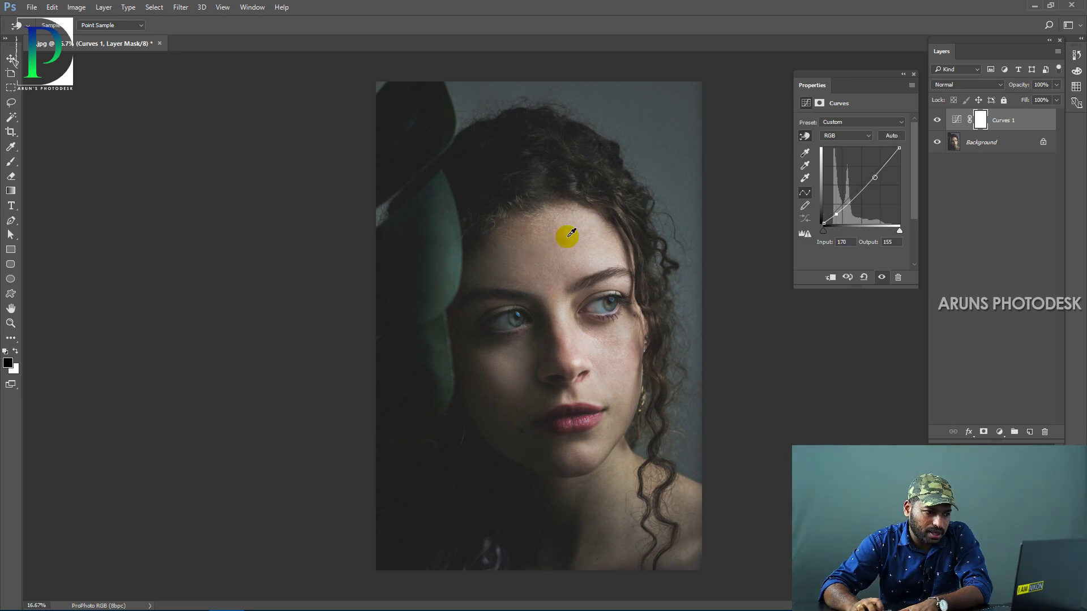
drag(565, 235, 566, 223)
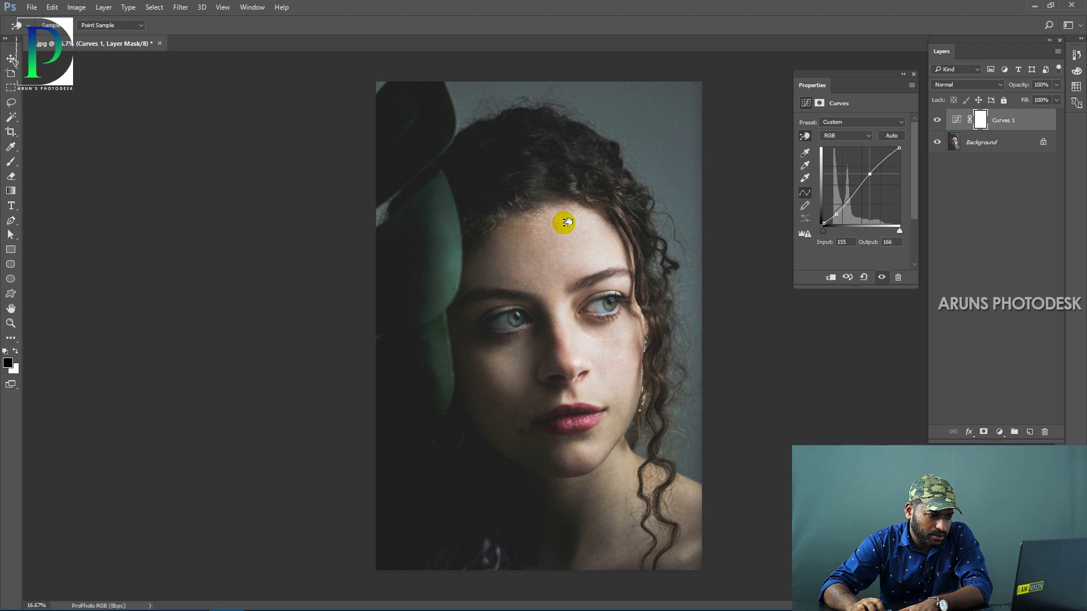
Fine-tune the shadow point of the RGB curve from the dark cheek to input 42, output 28
drag(499, 426, 500, 430)
drag(500, 430, 500, 431)
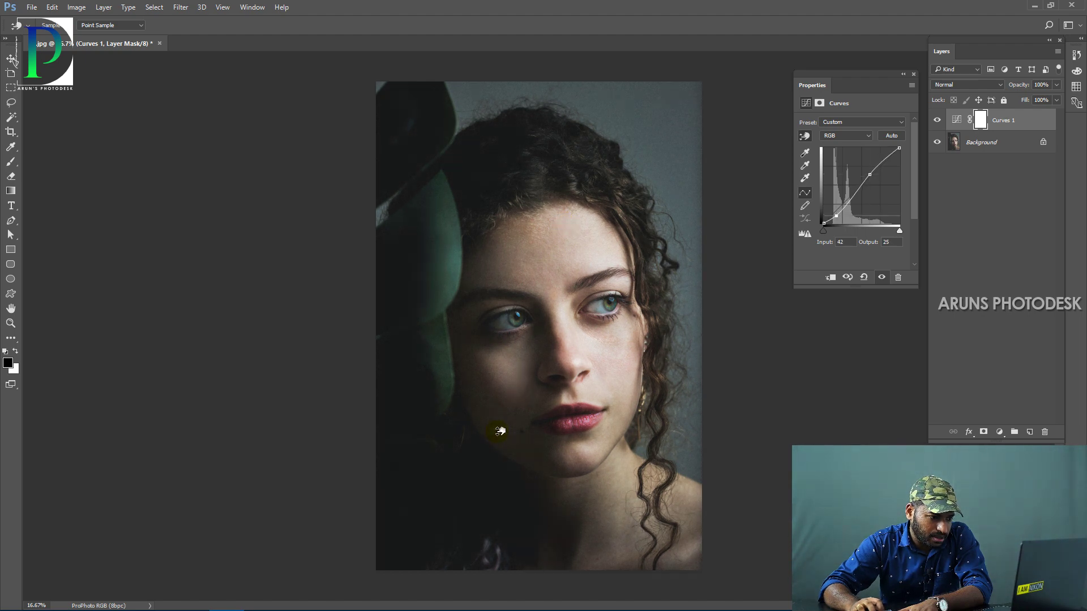
click(647, 335)
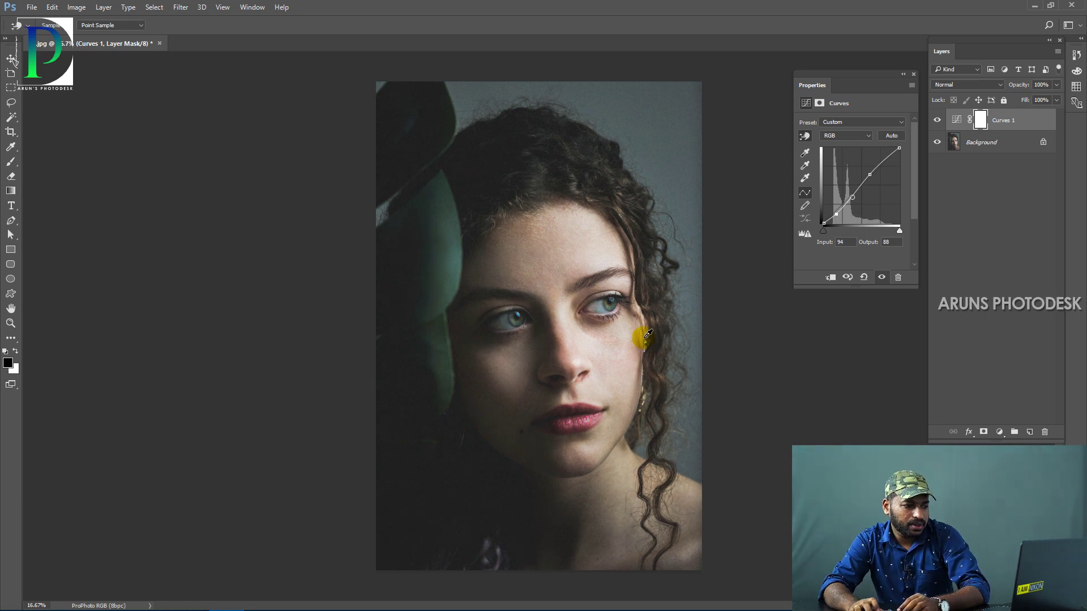
click(507, 402)
drag(505, 413, 506, 416)
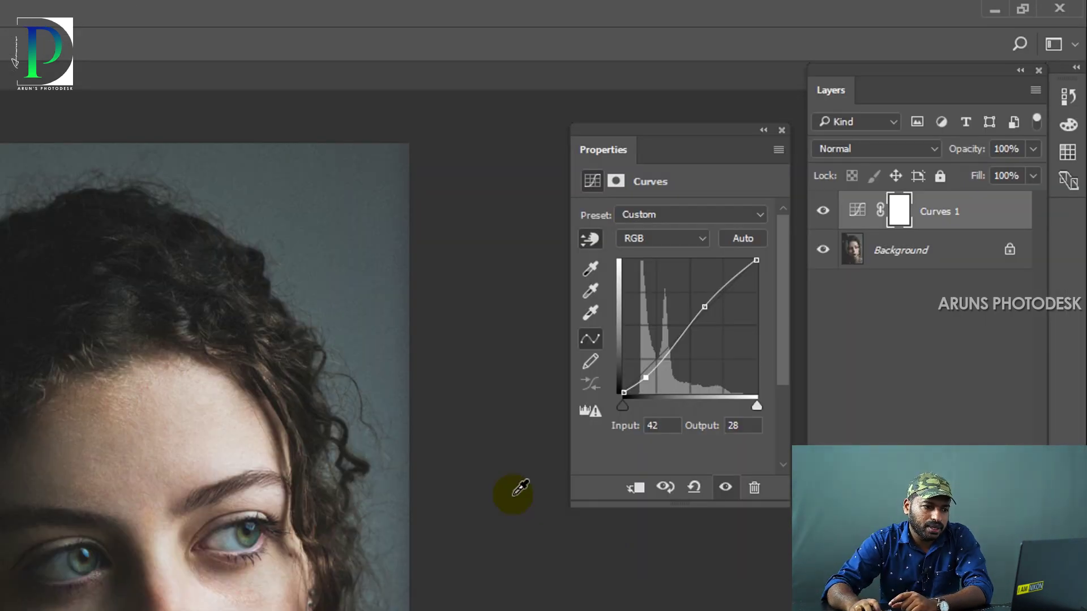
Examine the Red, Green and Blue channel curves of the adjustment one after another
click(701, 238)
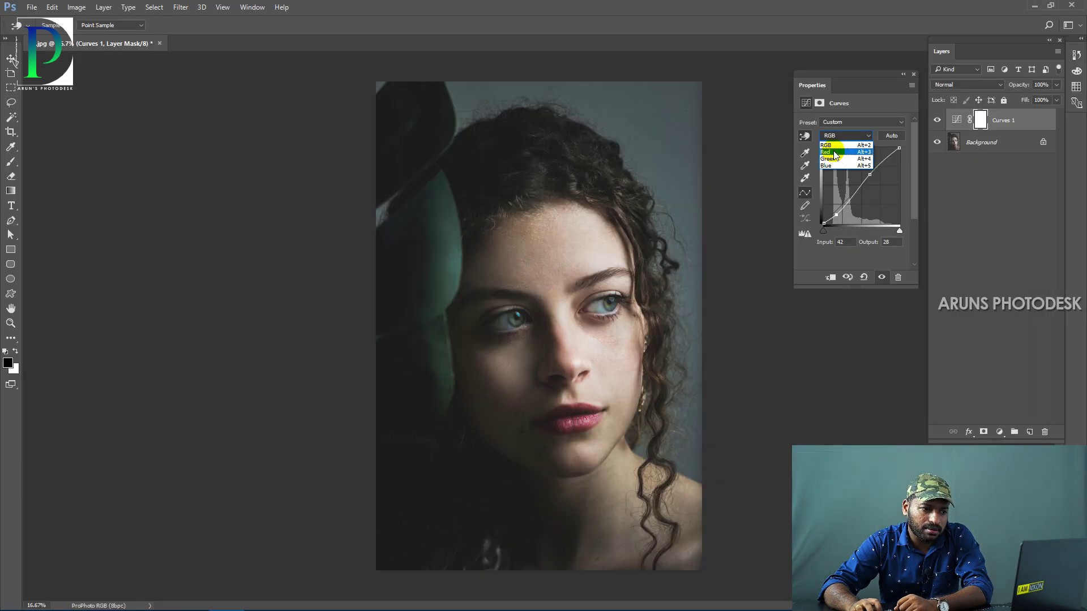
click(835, 153)
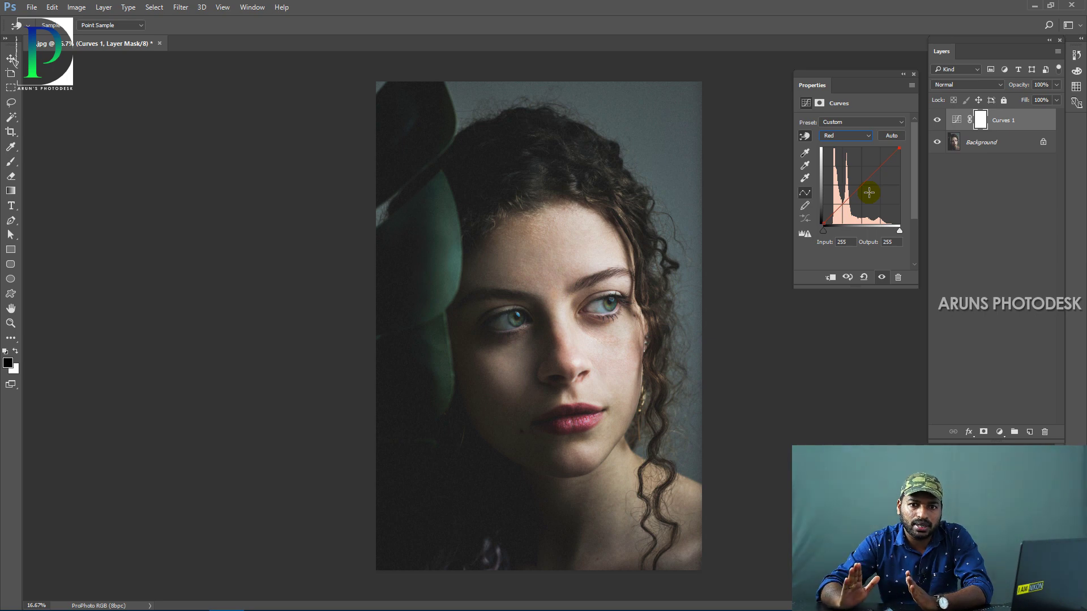
click(861, 135)
click(843, 159)
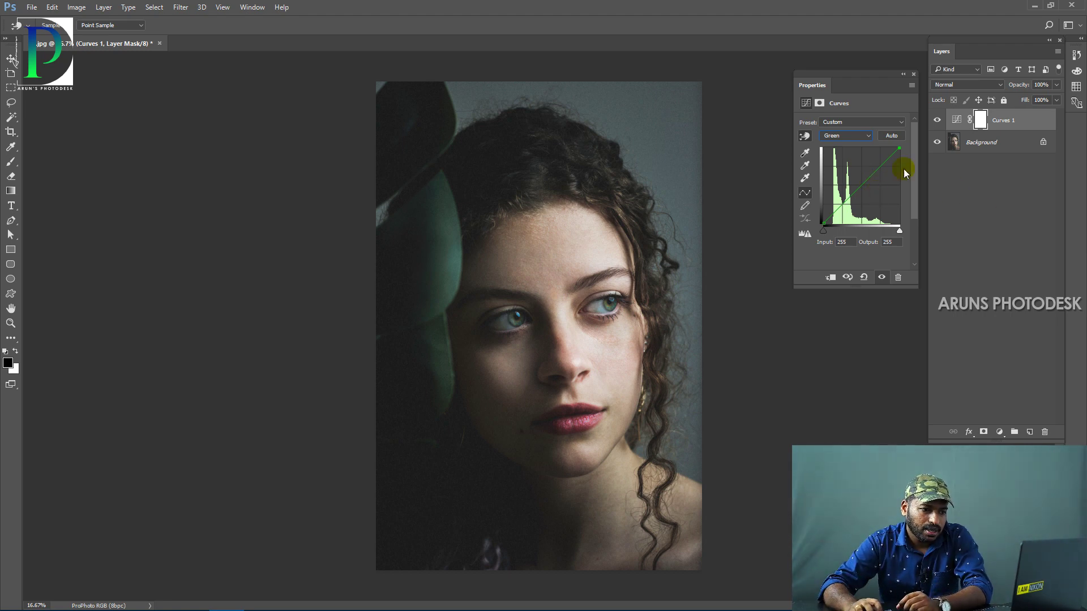
click(868, 140)
click(841, 166)
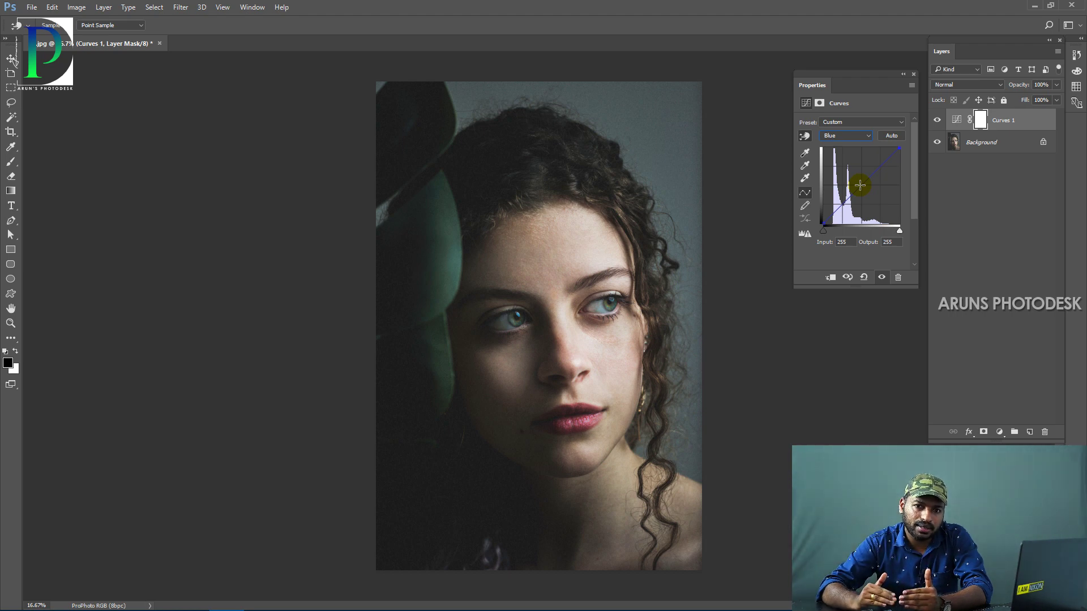
Slightly raise the upper midtones of the Red channel curve to warm the skin
click(861, 136)
click(842, 153)
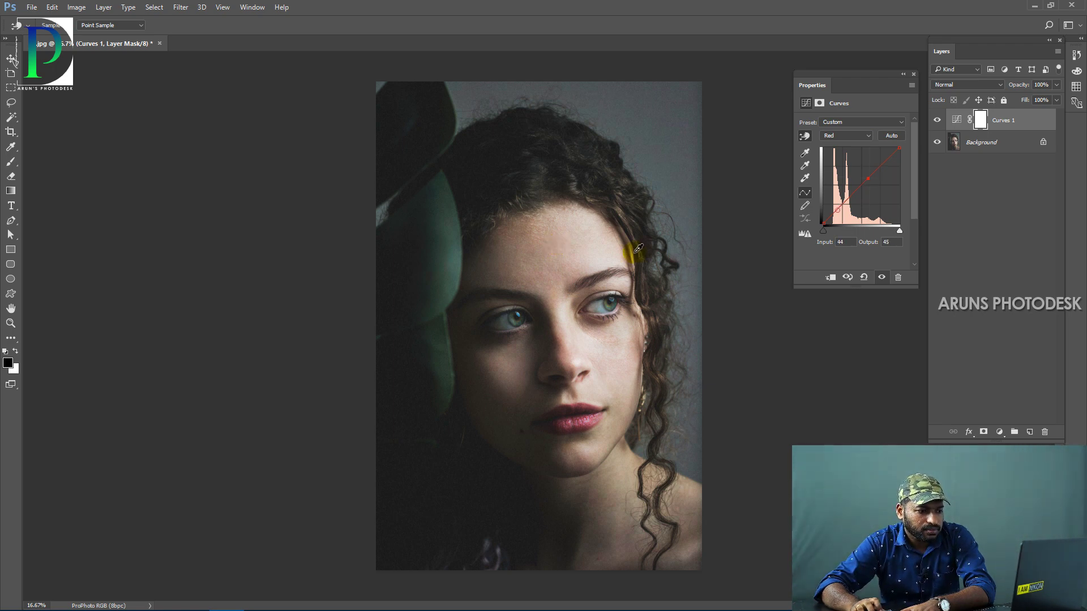
Lower the Green channel curve at the forehead tone, with input 148 at output 144
click(830, 136)
click(829, 159)
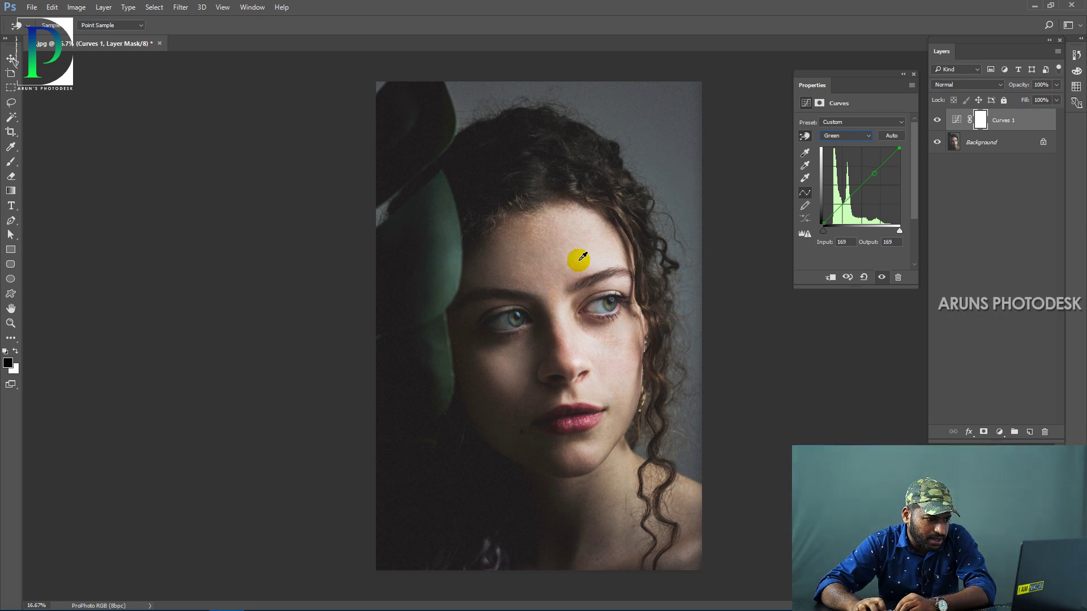
click(553, 267)
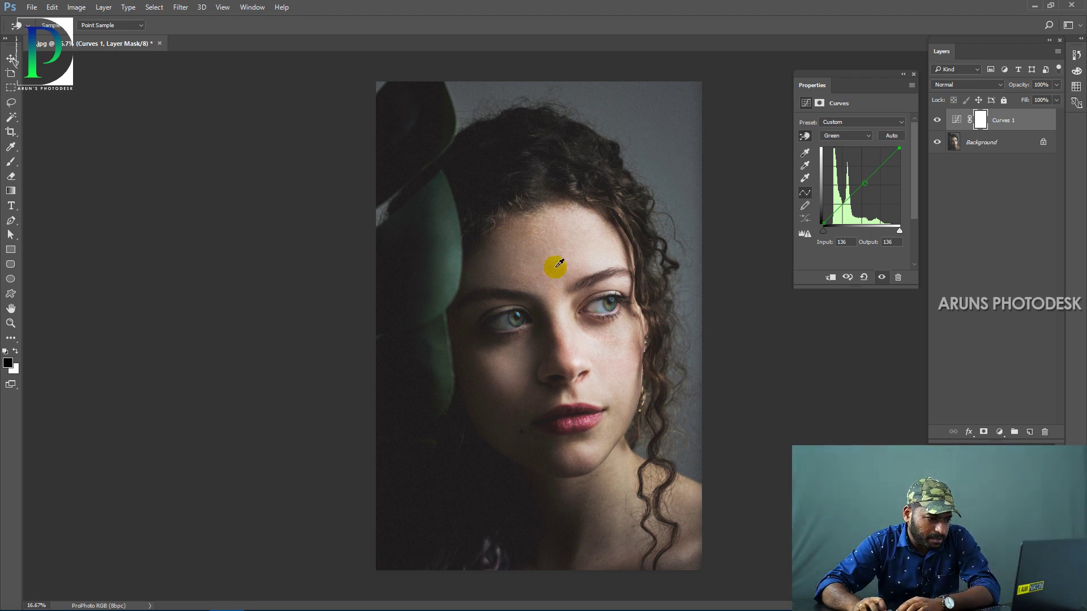
click(557, 266)
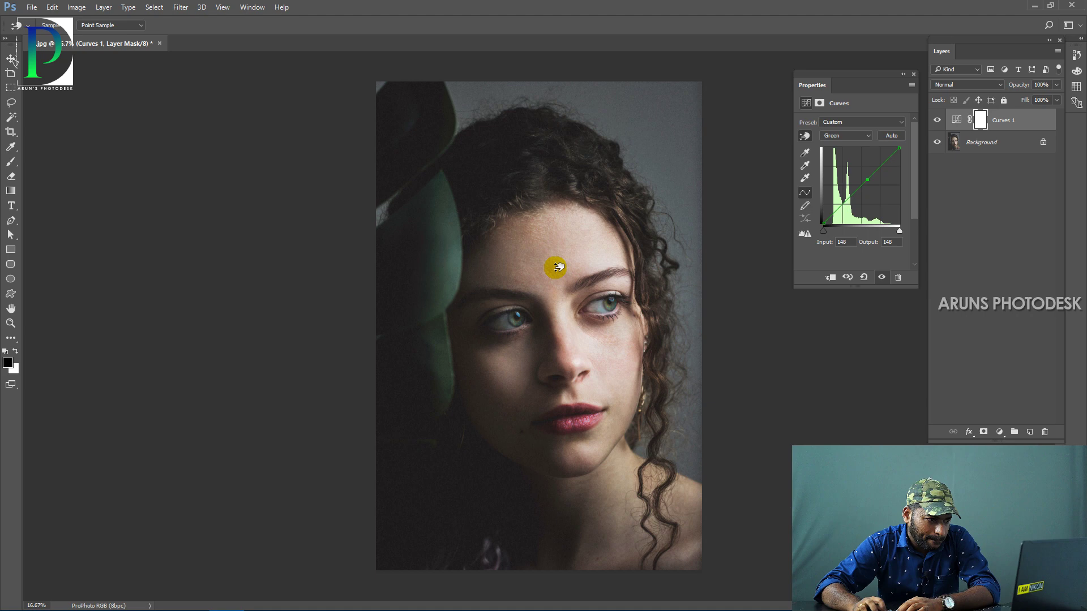
drag(557, 266, 557, 272)
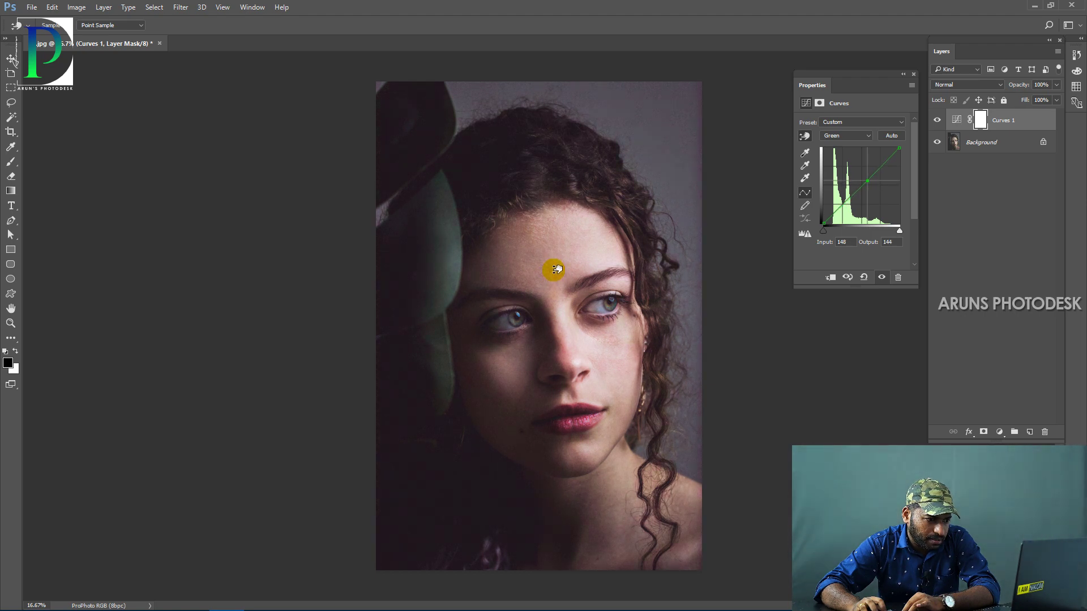
drag(555, 270, 553, 262)
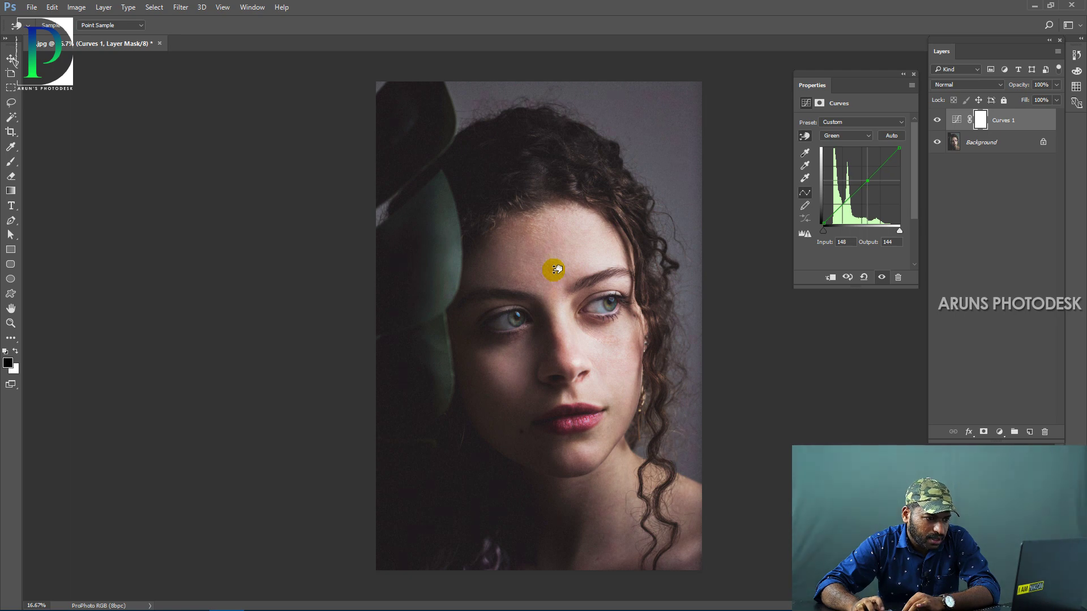
Lower the Blue channel curve in the dark hair tones, with input 44 at output 37
key(alt+5)
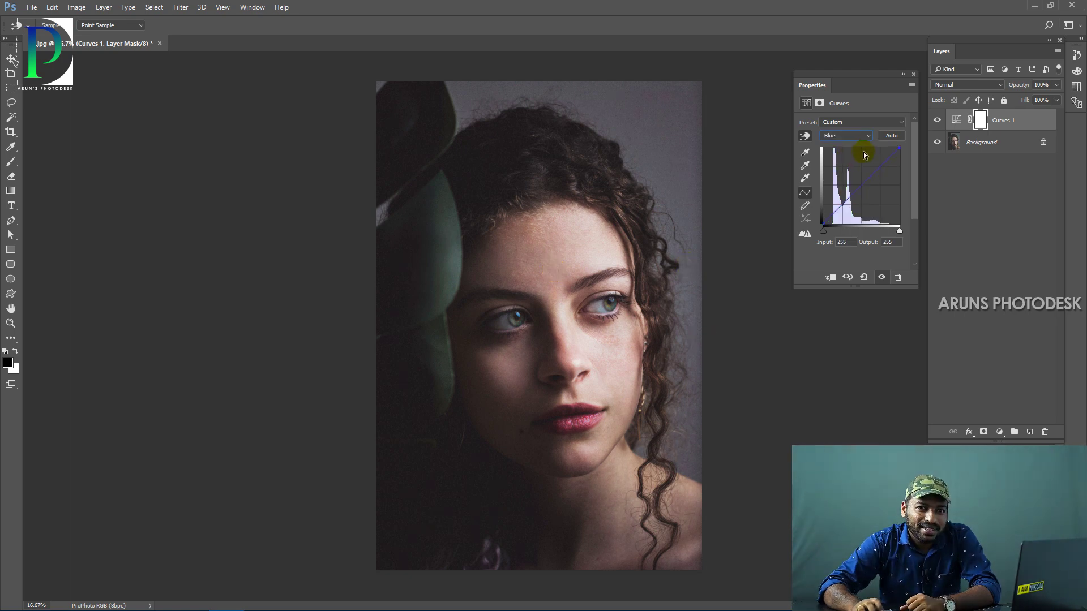
click(867, 137)
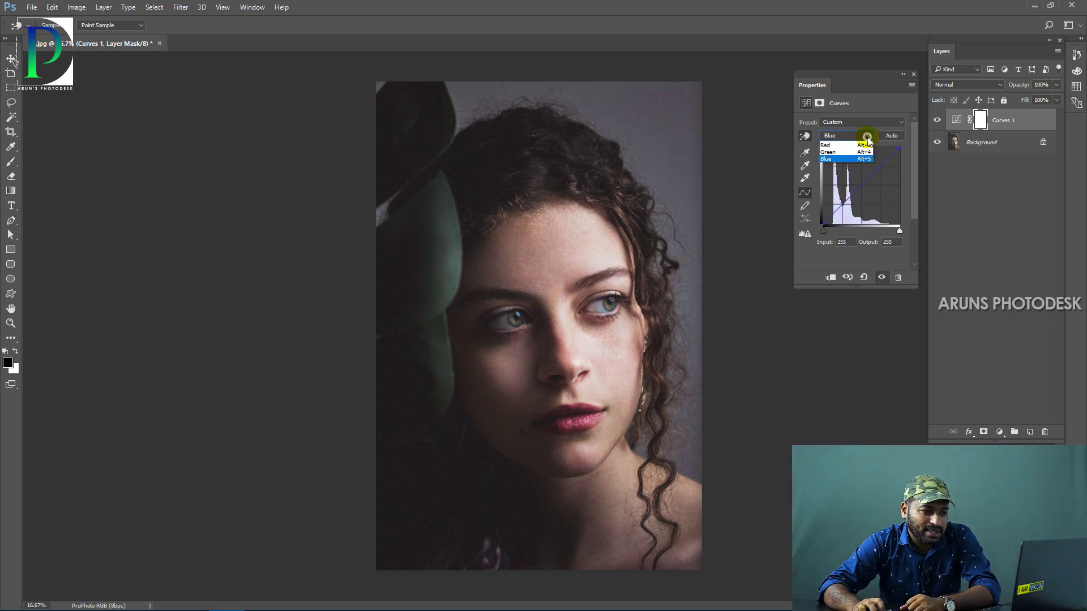
click(843, 165)
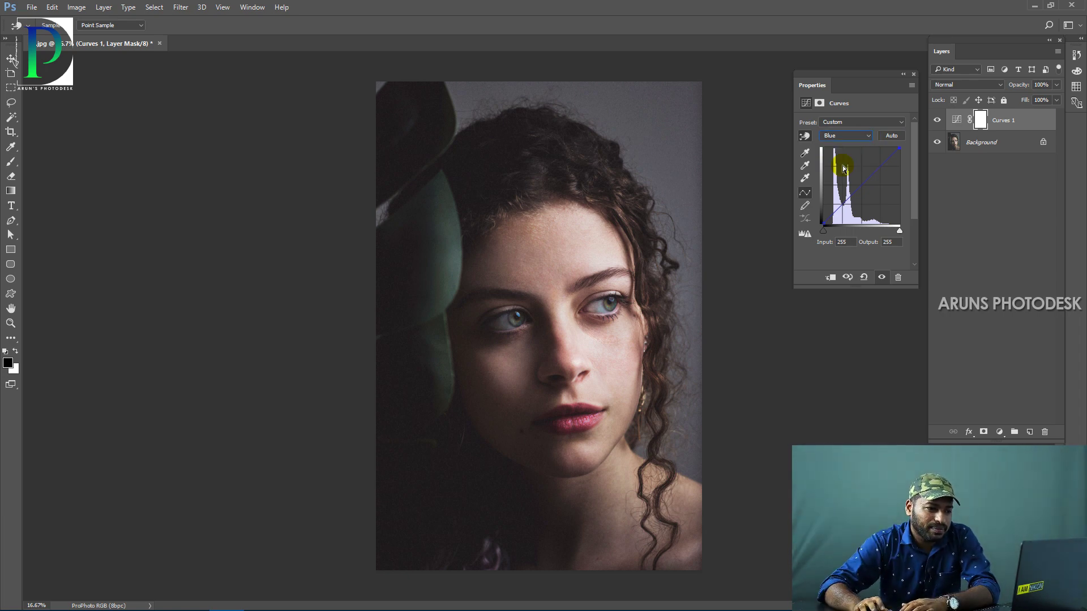
click(804, 136)
click(638, 176)
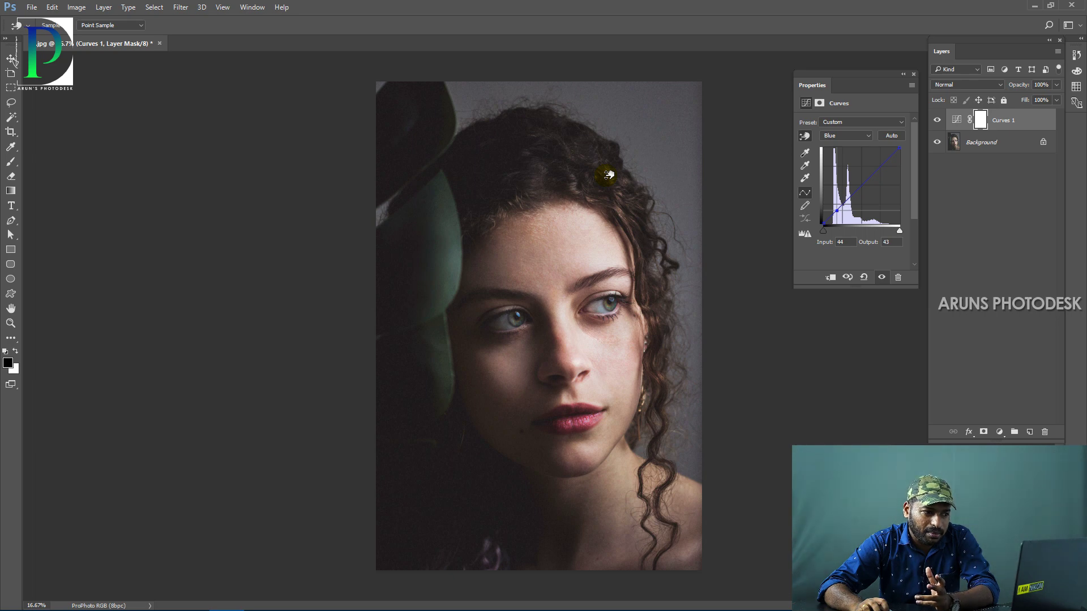
drag(608, 175, 609, 176)
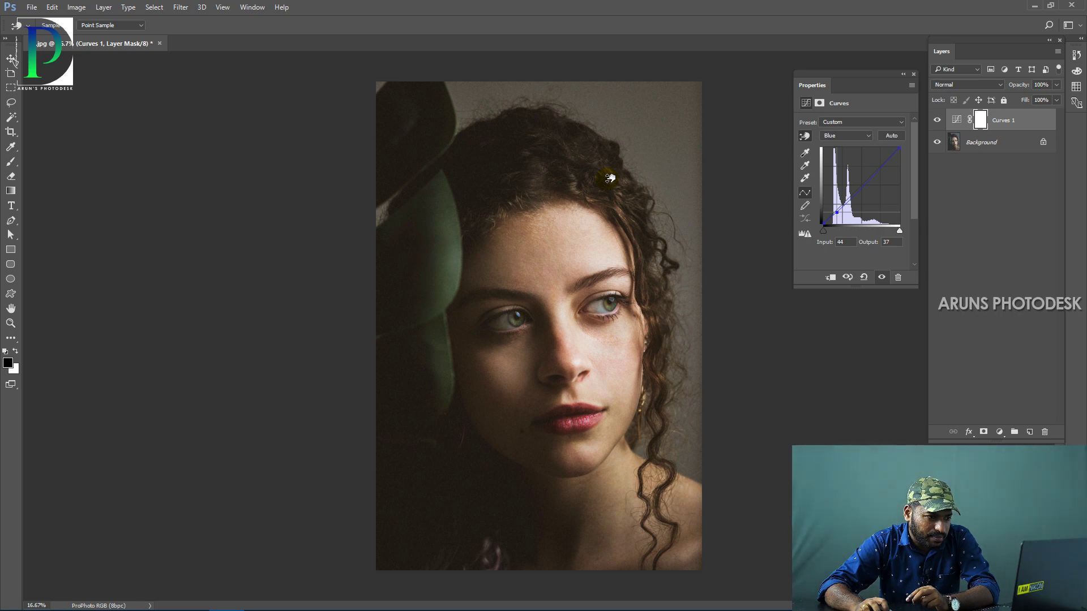
click(651, 154)
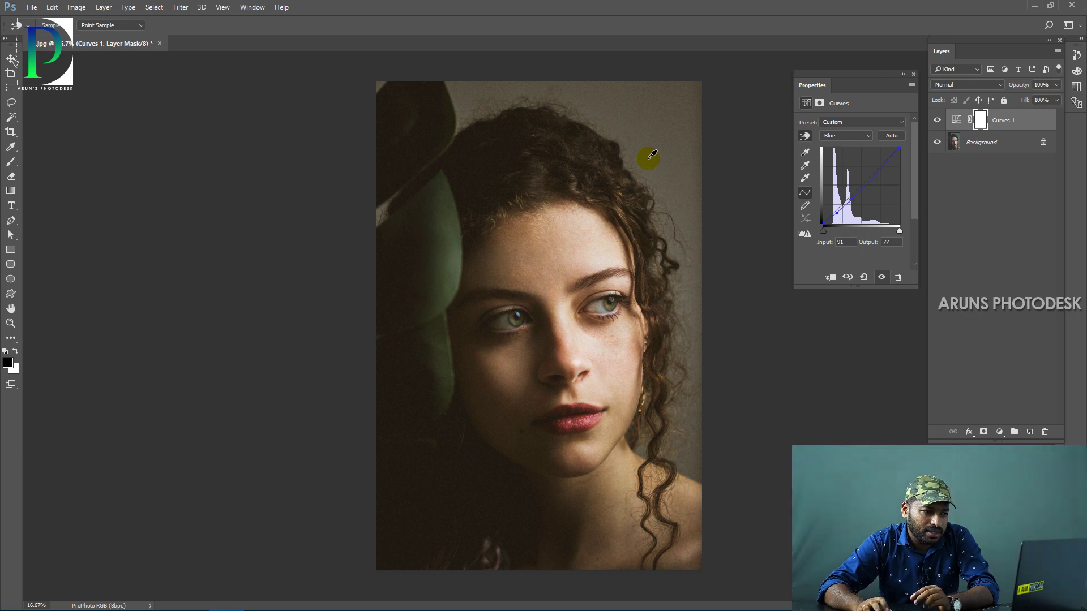
click(549, 232)
click(592, 420)
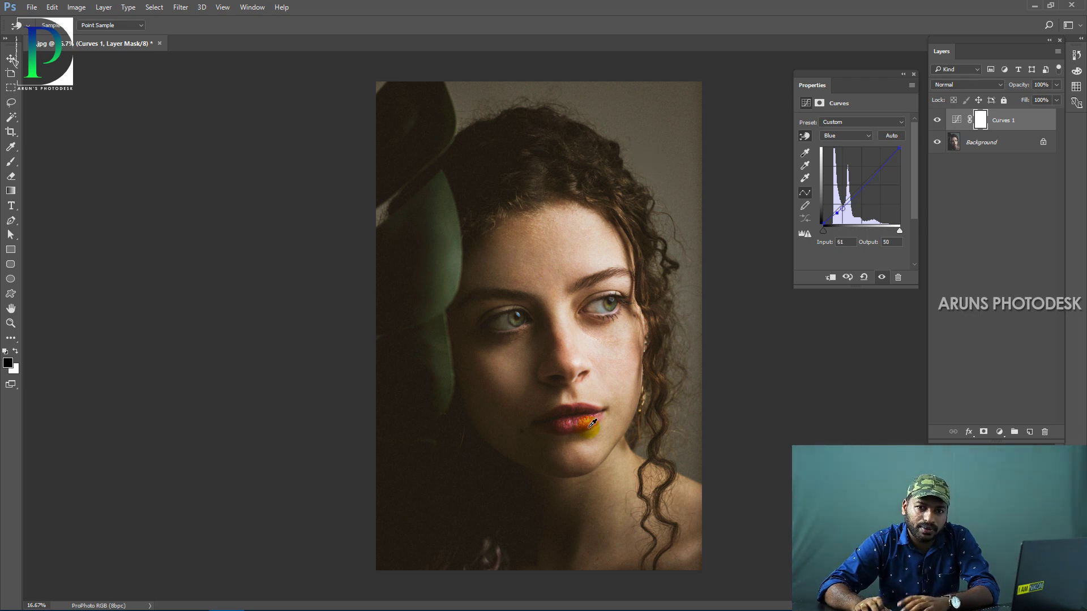
click(589, 240)
click(565, 238)
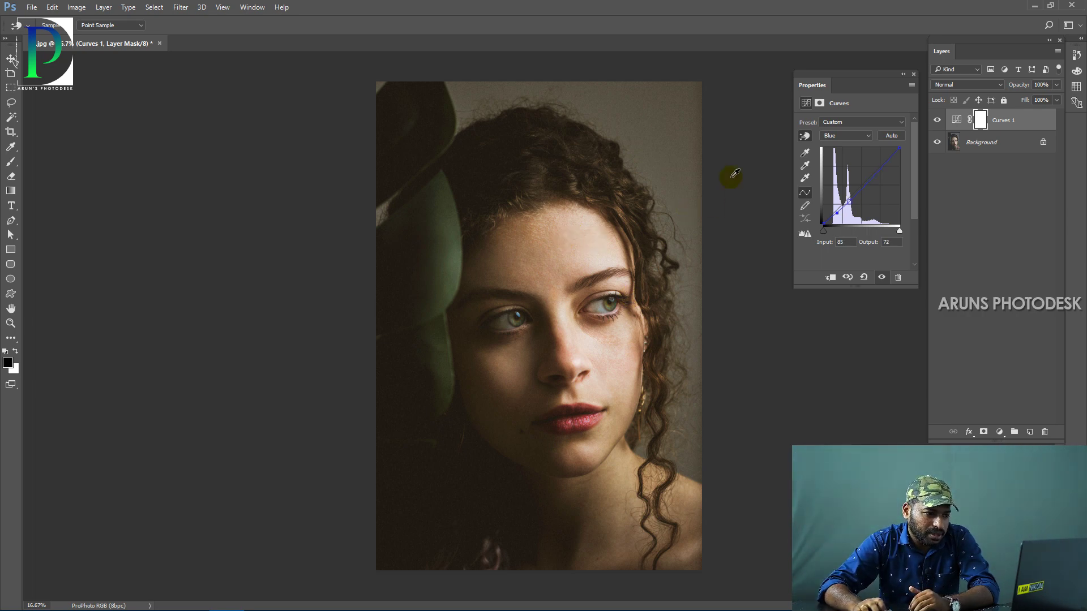
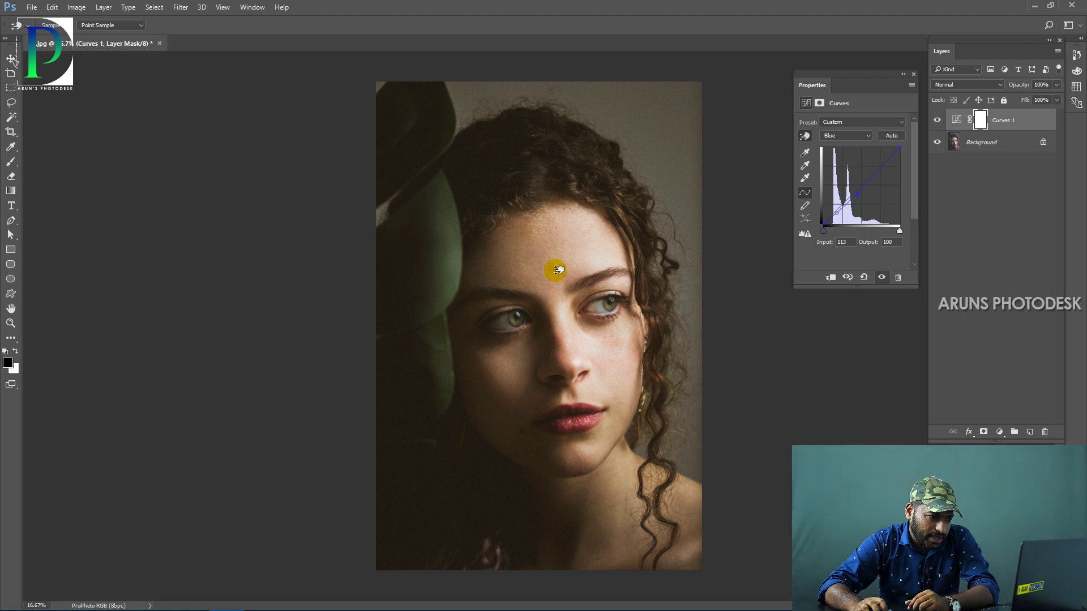
Adjust the Blue channel curve at the forehead tone, placing input 113 at output 106
drag(557, 270, 553, 255)
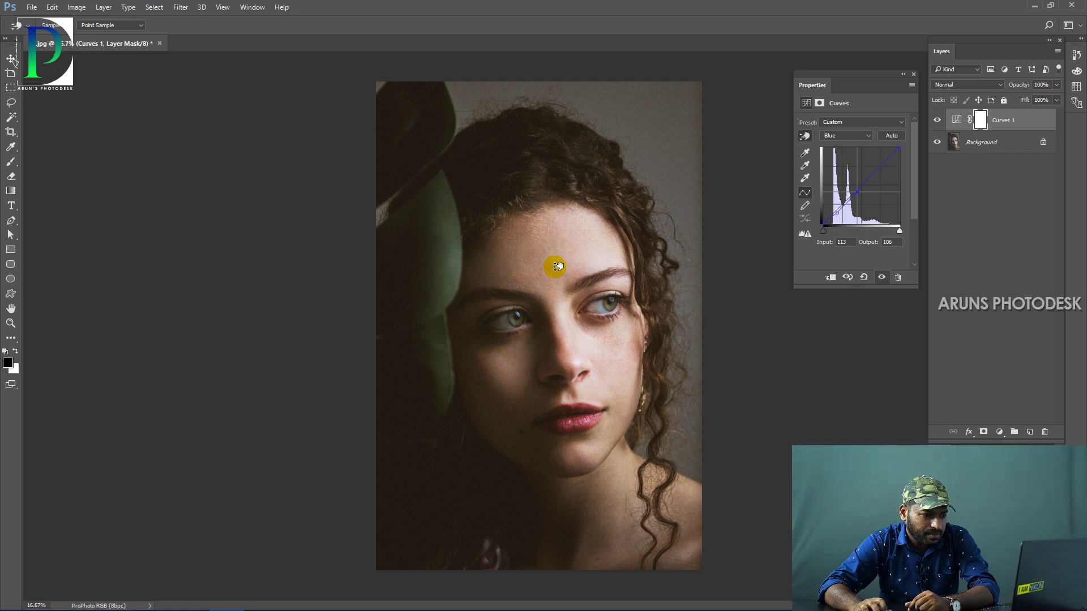
click(611, 153)
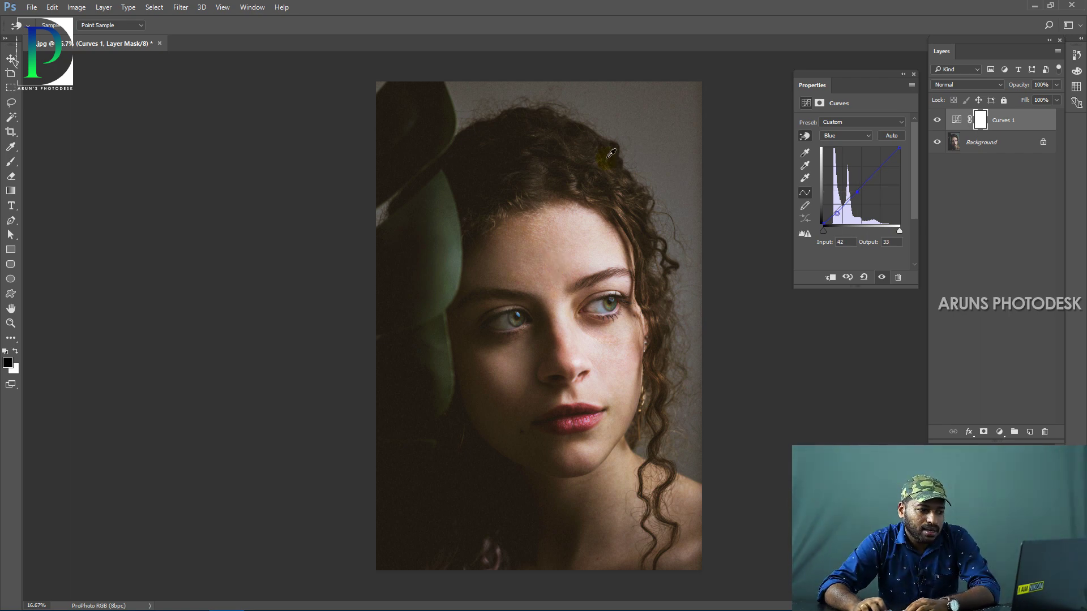
Darken the composite RGB curve at the shadow tone of the shaded cheek, with input 42 at output 24
click(843, 134)
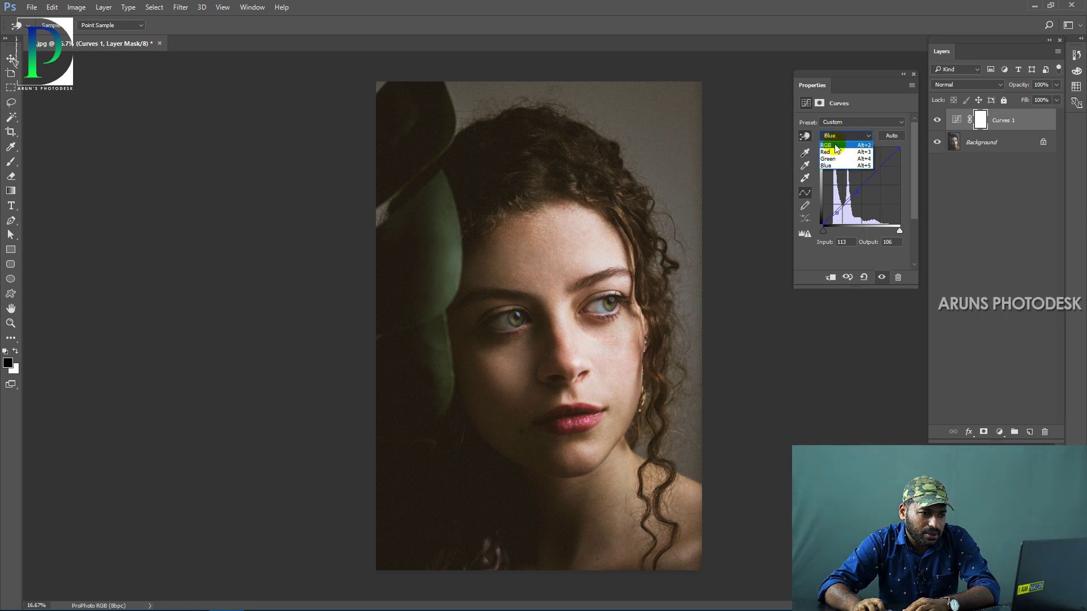
click(837, 145)
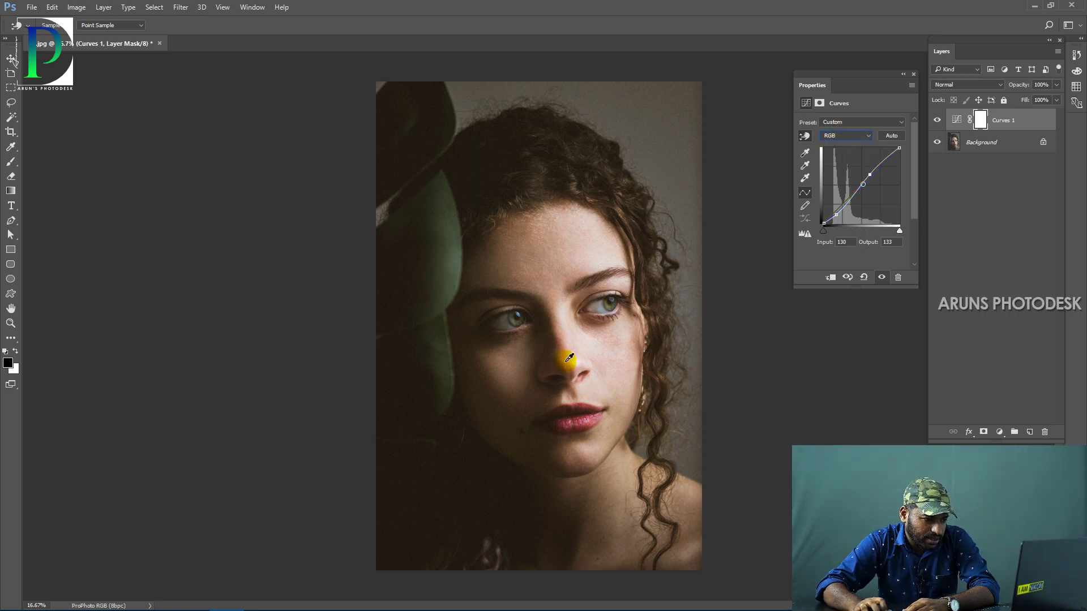
click(499, 412)
drag(498, 413, 500, 413)
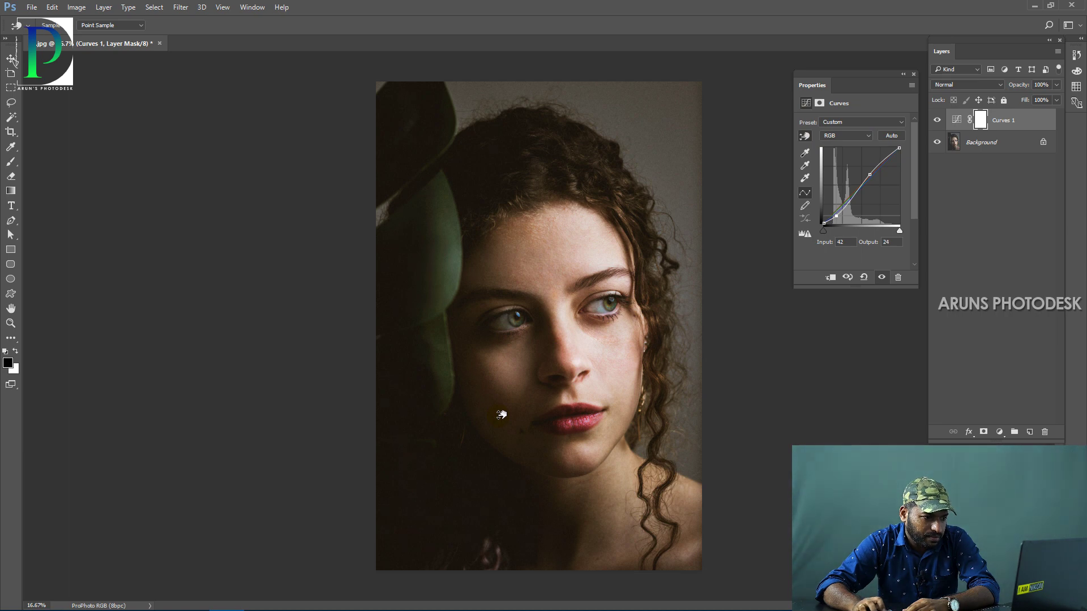
Adjust the Red channel curve at the dark hair tone, placing input 50 at output 51
click(844, 135)
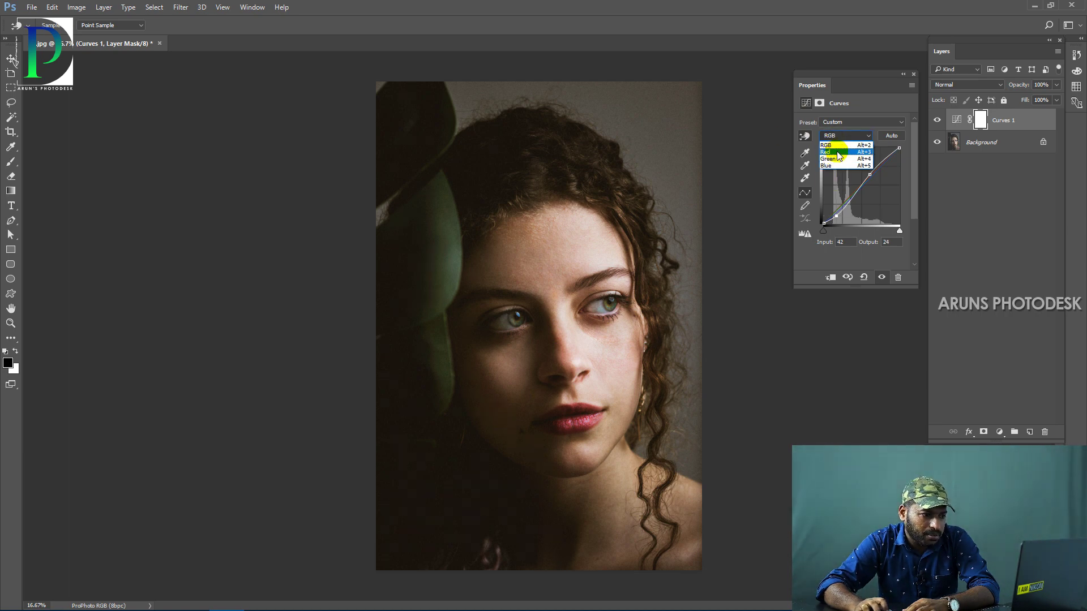
click(833, 152)
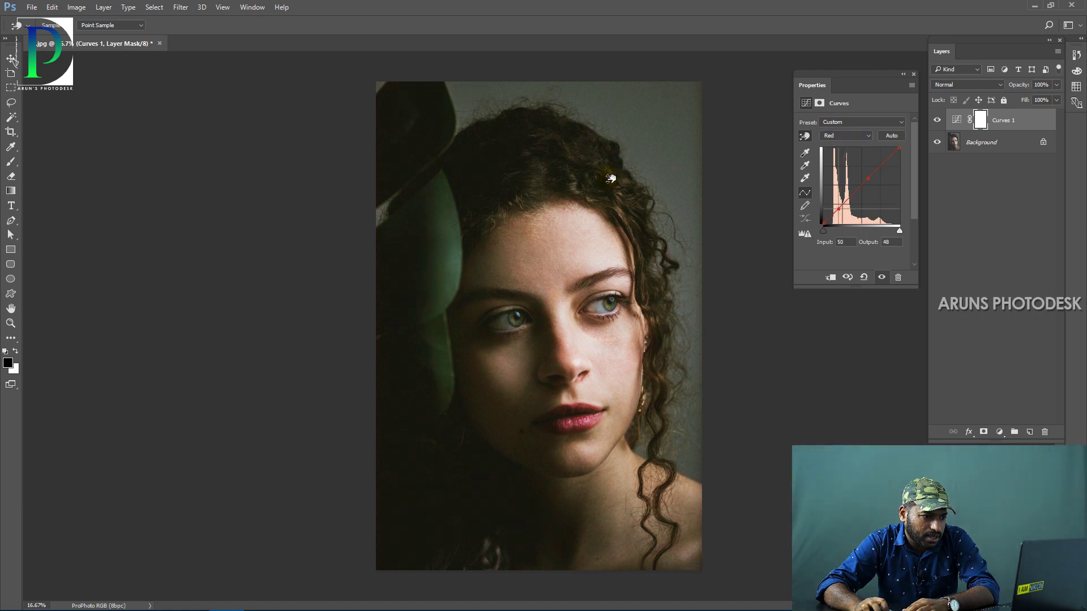
drag(609, 176, 609, 178)
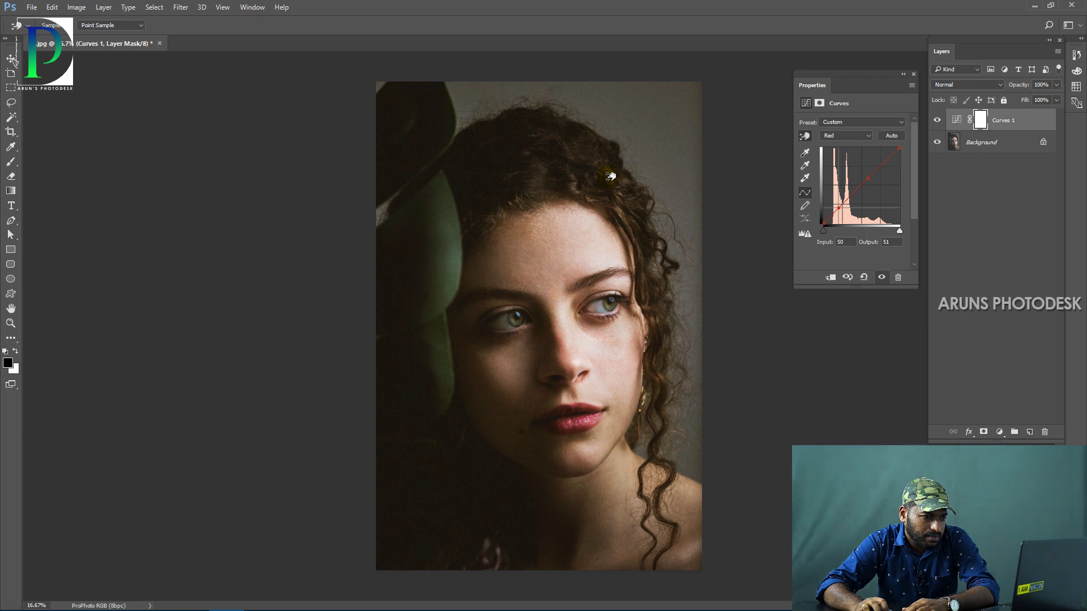
Close the curve settings and toggle the Curves 1 layer's visibility to compare the portrait before and after grading
click(914, 74)
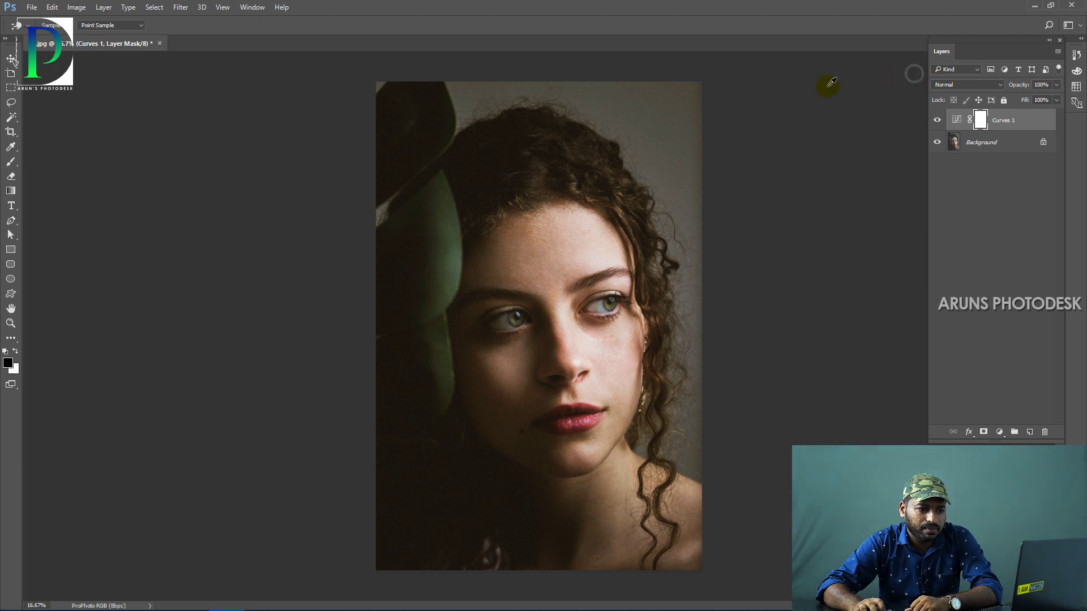
click(938, 120)
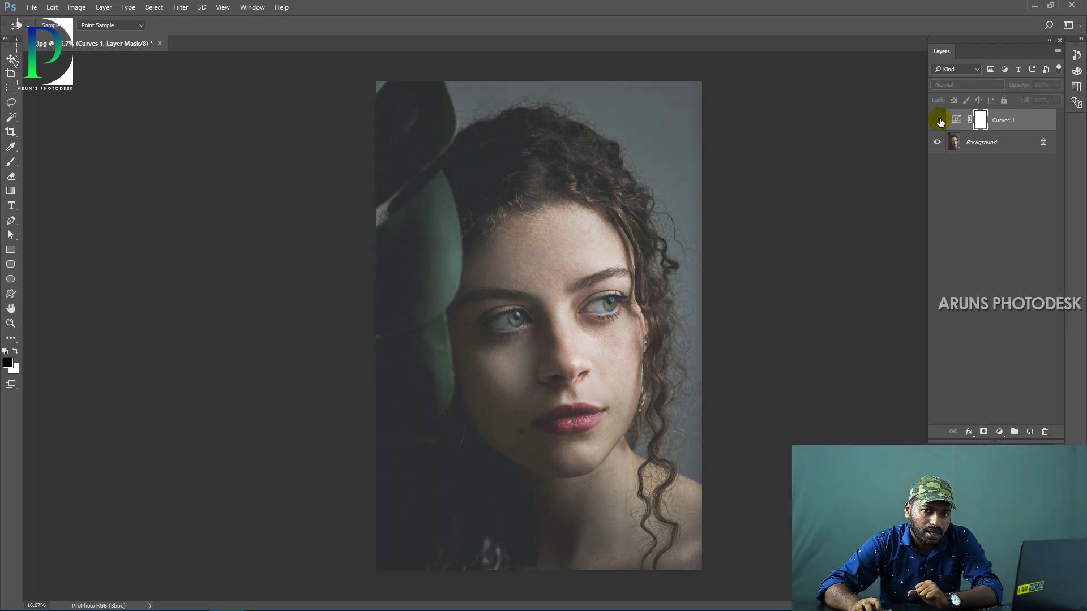
click(938, 120)
click(938, 121)
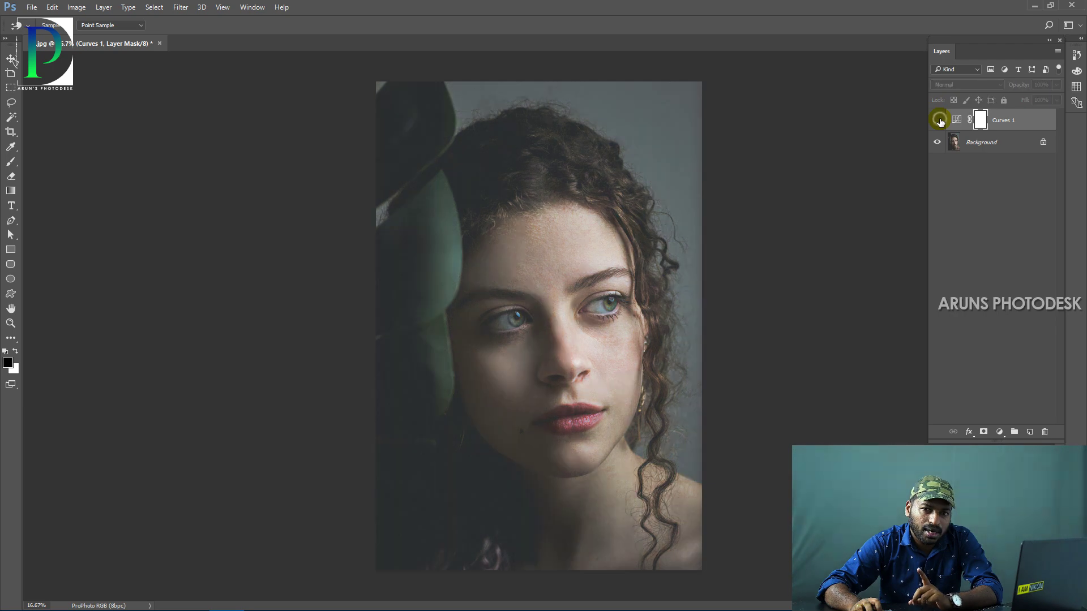
click(938, 120)
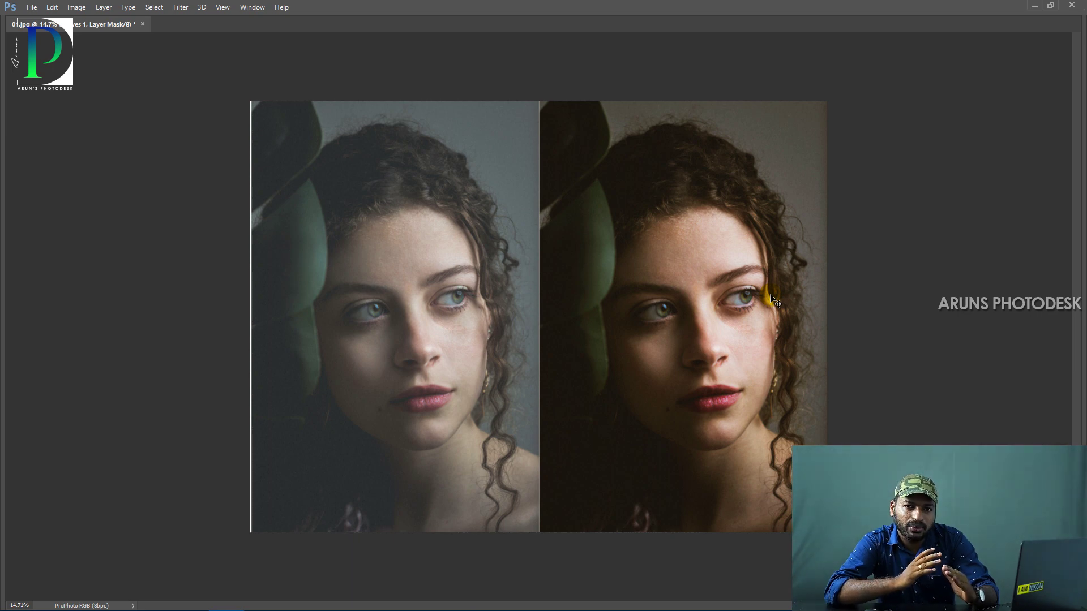
Show the layer list of the side-by-side comparison and toggle the Curves 1 layer off and on to check the grade
key(F7)
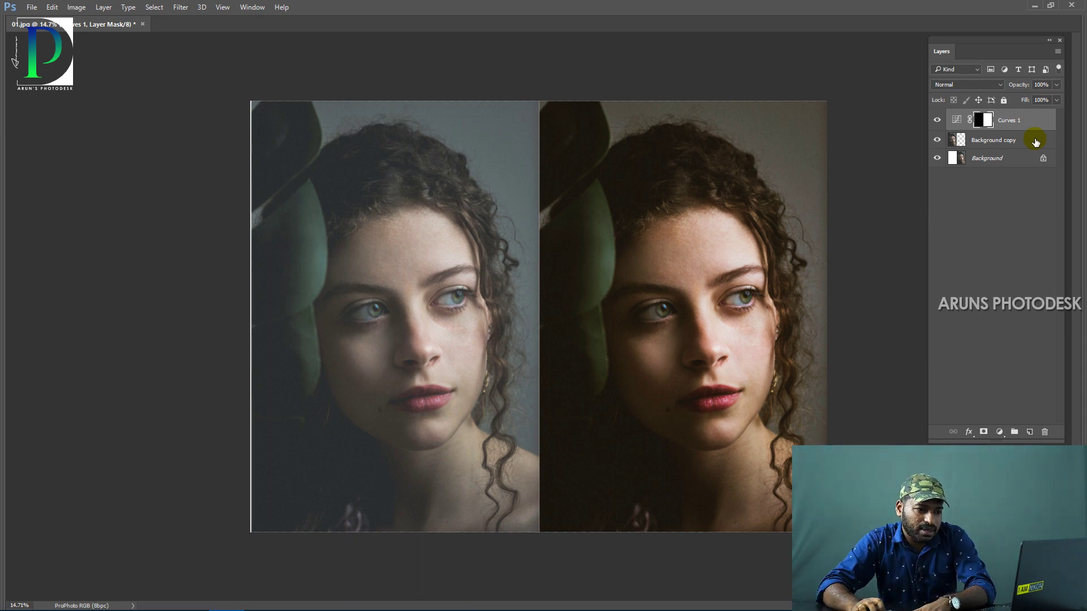
click(938, 120)
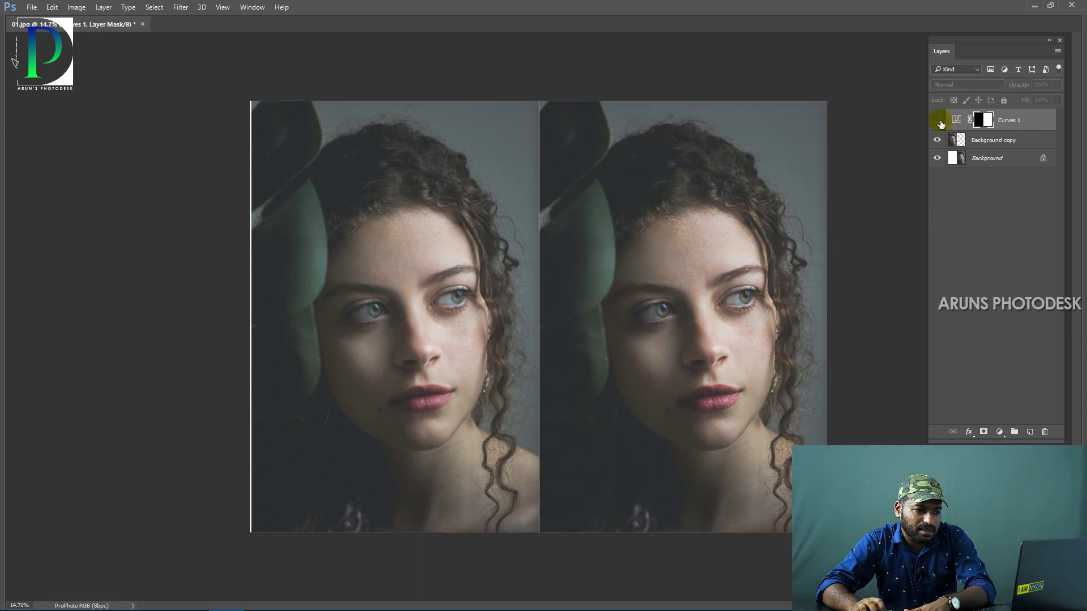
click(939, 121)
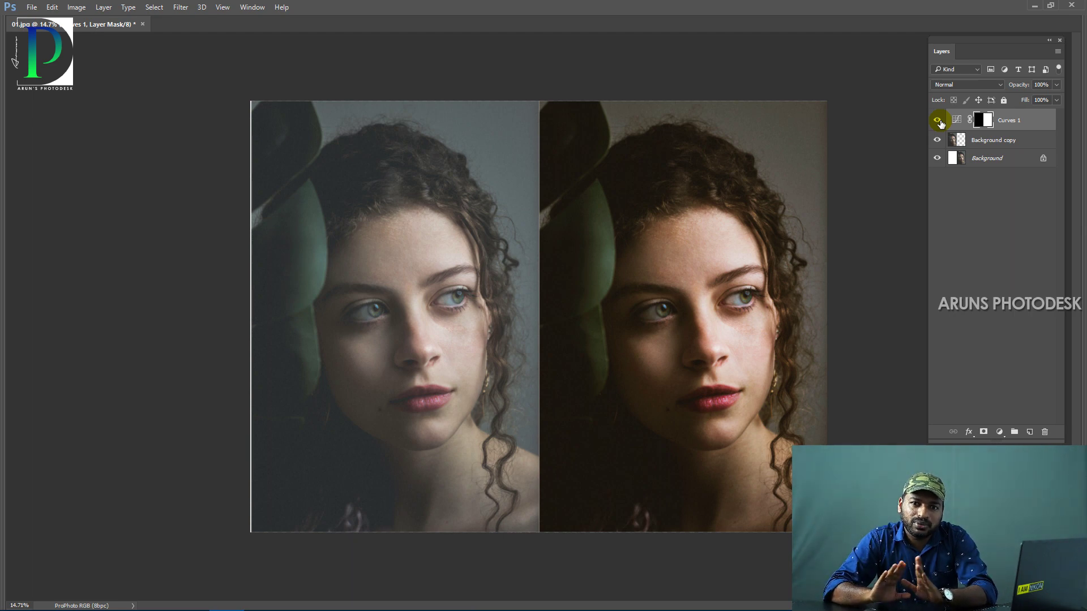
click(937, 120)
click(937, 121)
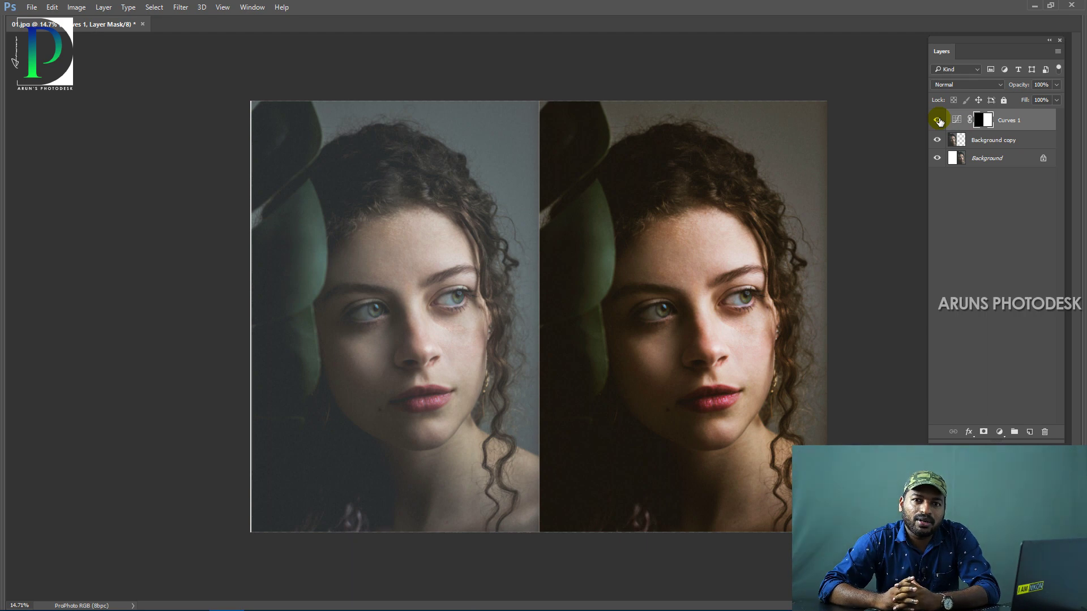